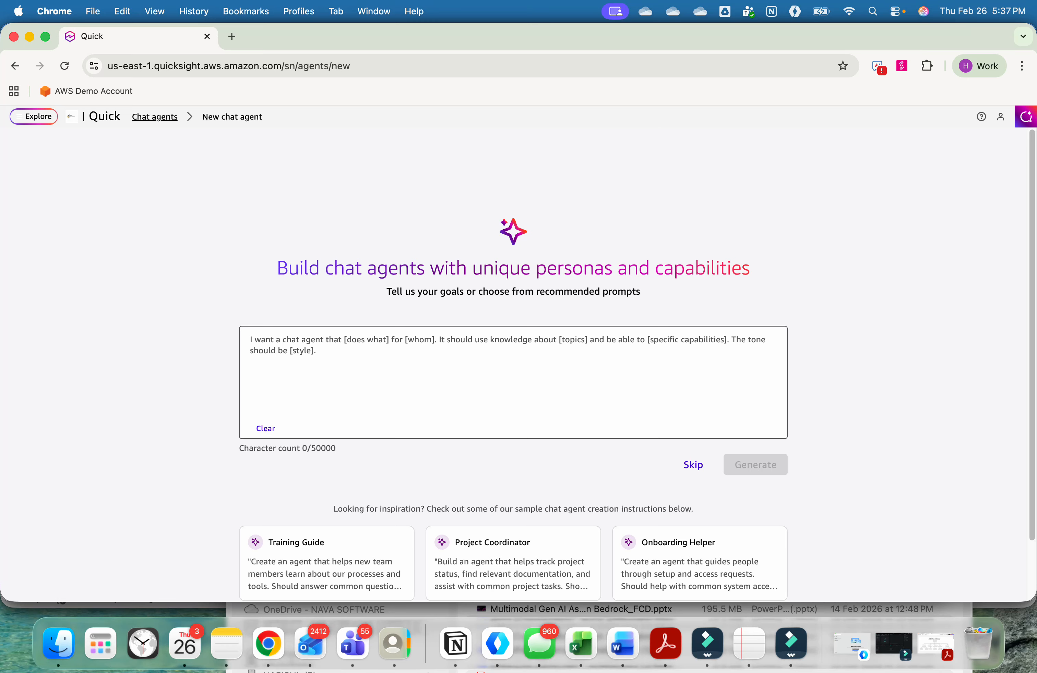
# Copy the LinkedIn post agent prompt from the open TextEdit note and paste it as the new chat agent's description
pyautogui.scroll(-3, 514, 503)
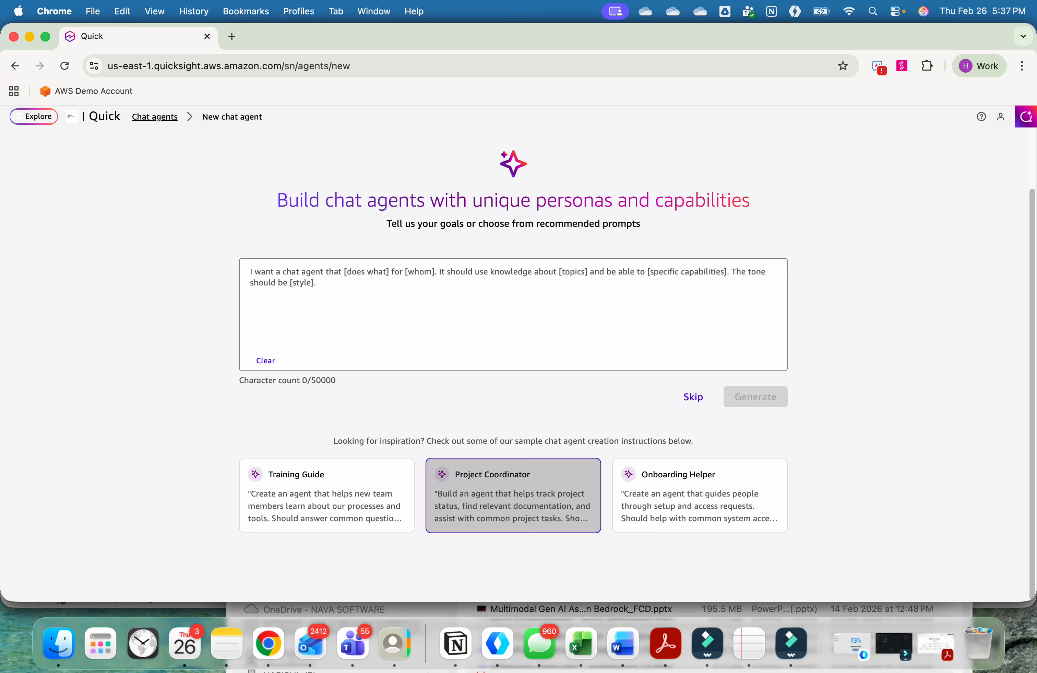
pyautogui.scroll(3, 327, 496)
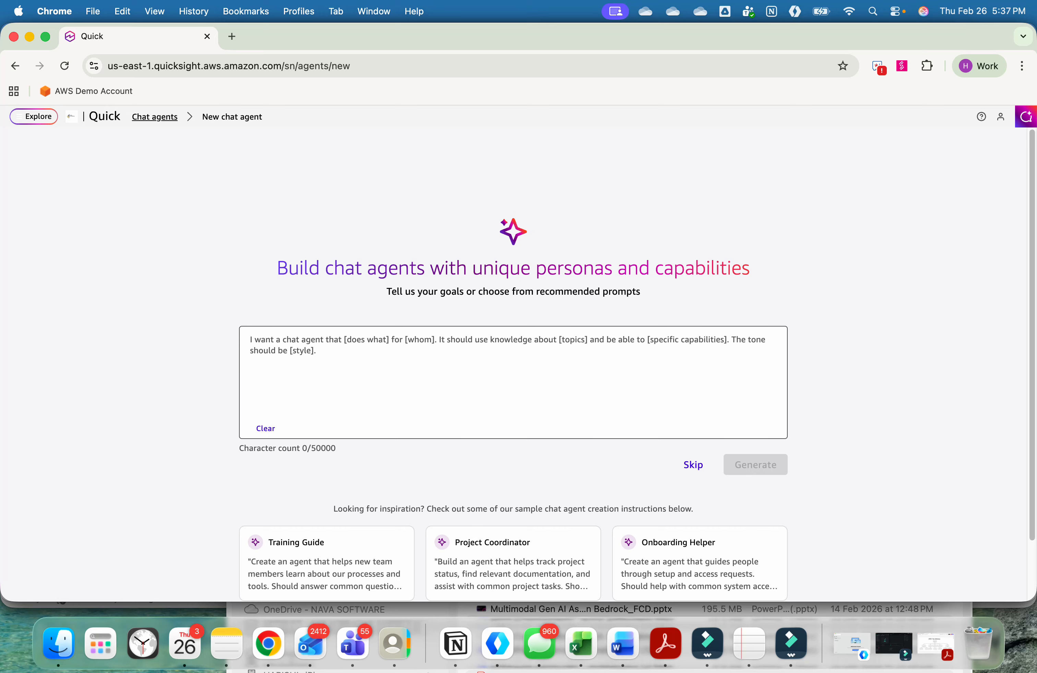
pyautogui.click(750, 644)
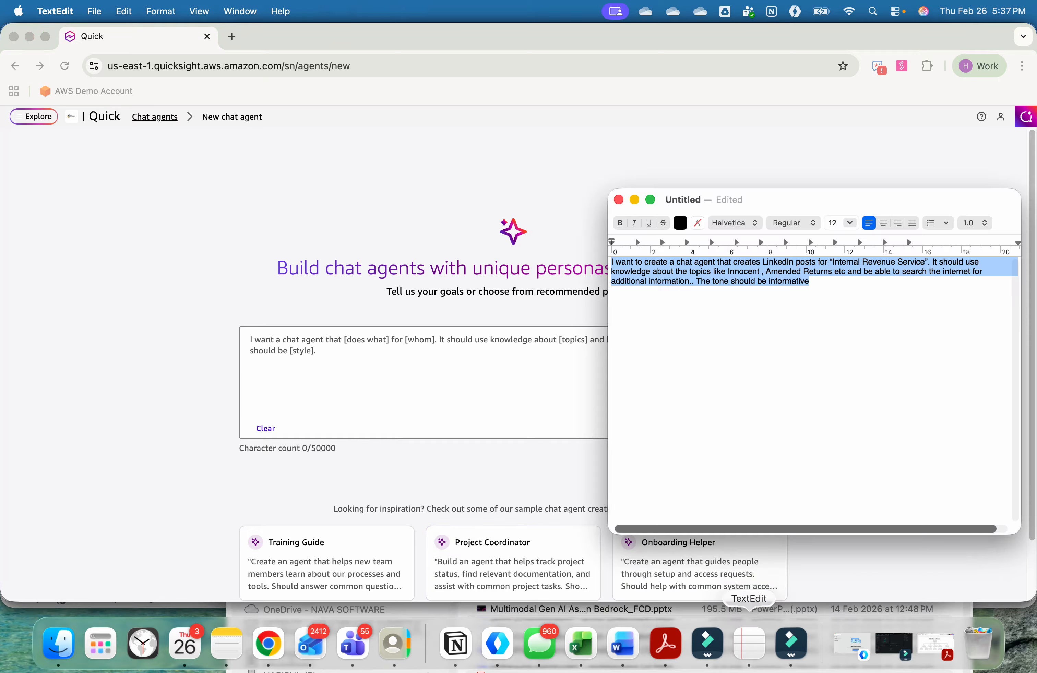
pyautogui.rightClick(669, 280)
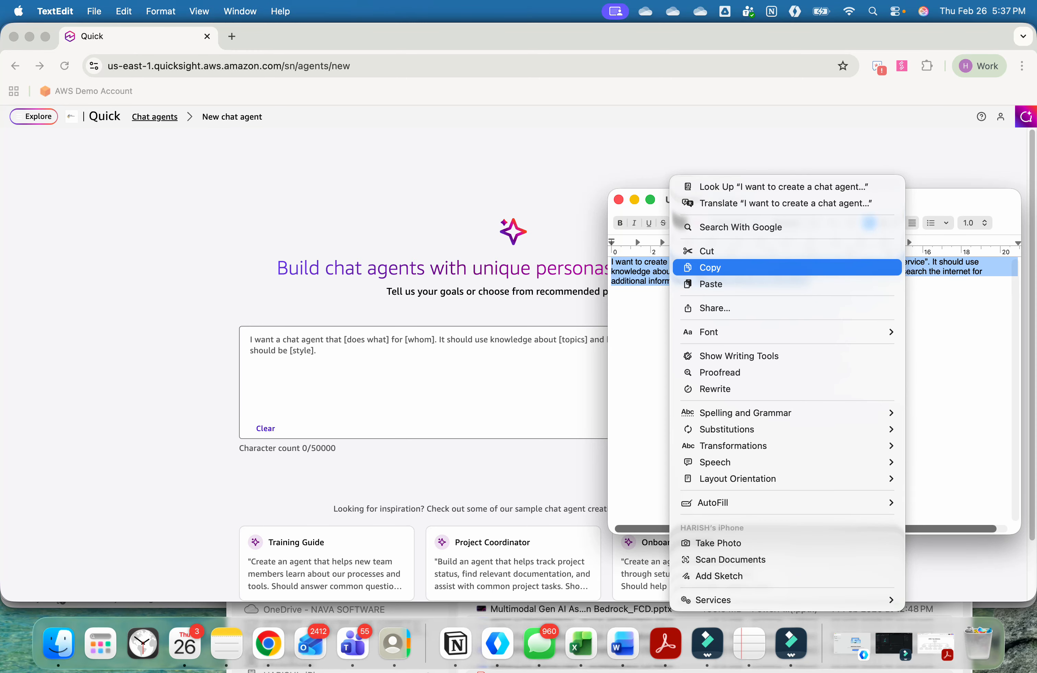
pyautogui.click(699, 268)
pyautogui.click(489, 376)
pyautogui.click(489, 376)
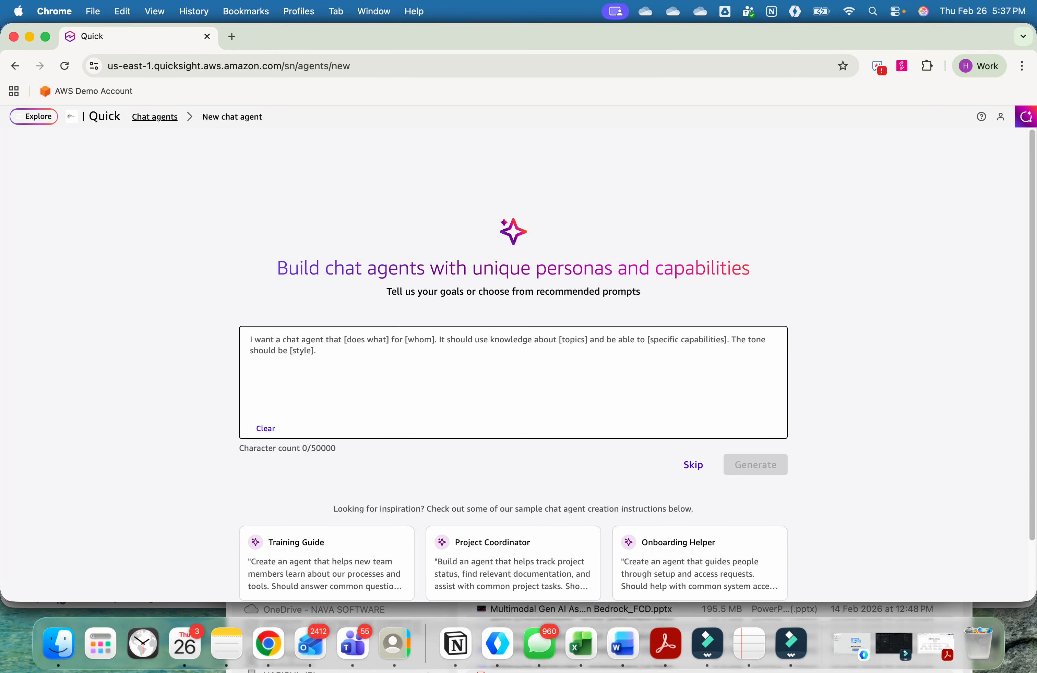
pyautogui.press('super+v')
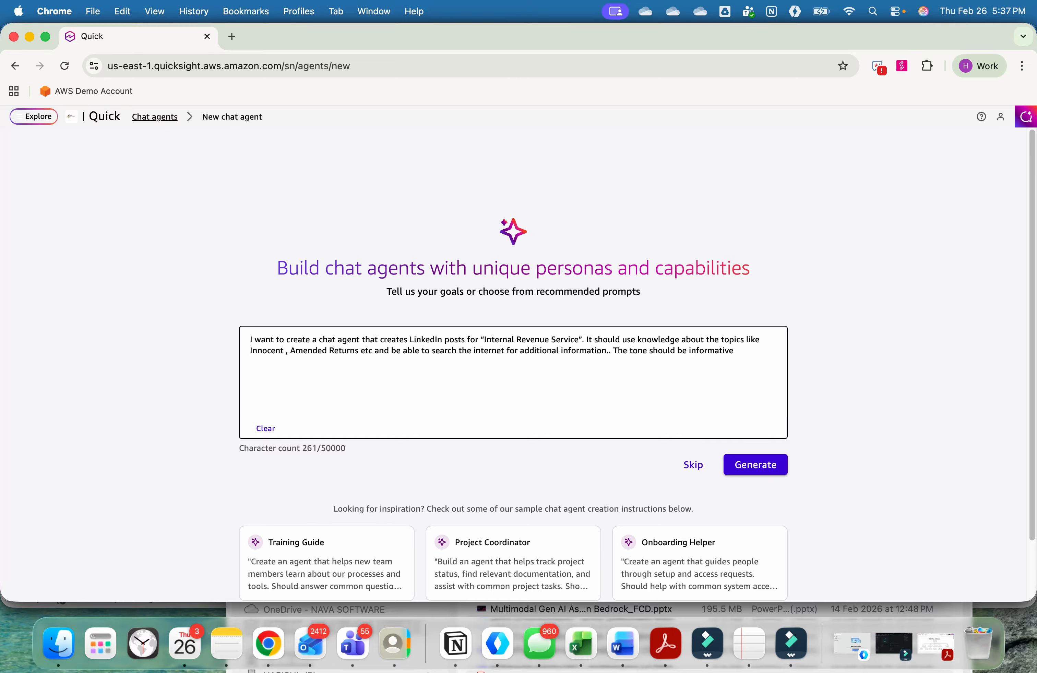
# Delete "Innocent ," from the topics listed in the agent description, leaving Amended Returns
pyautogui.moveTo(284, 350); pyautogui.dragTo(252, 351)
pyautogui.click(285, 351)
pyautogui.press('BackSpace')
pyautogui.press('BackSpace')
pyautogui.press('BackSpace')
pyautogui.press('BackSpace')
pyautogui.press('BackSpace')
pyautogui.press('BackSpace')
pyautogui.press('BackSpace')
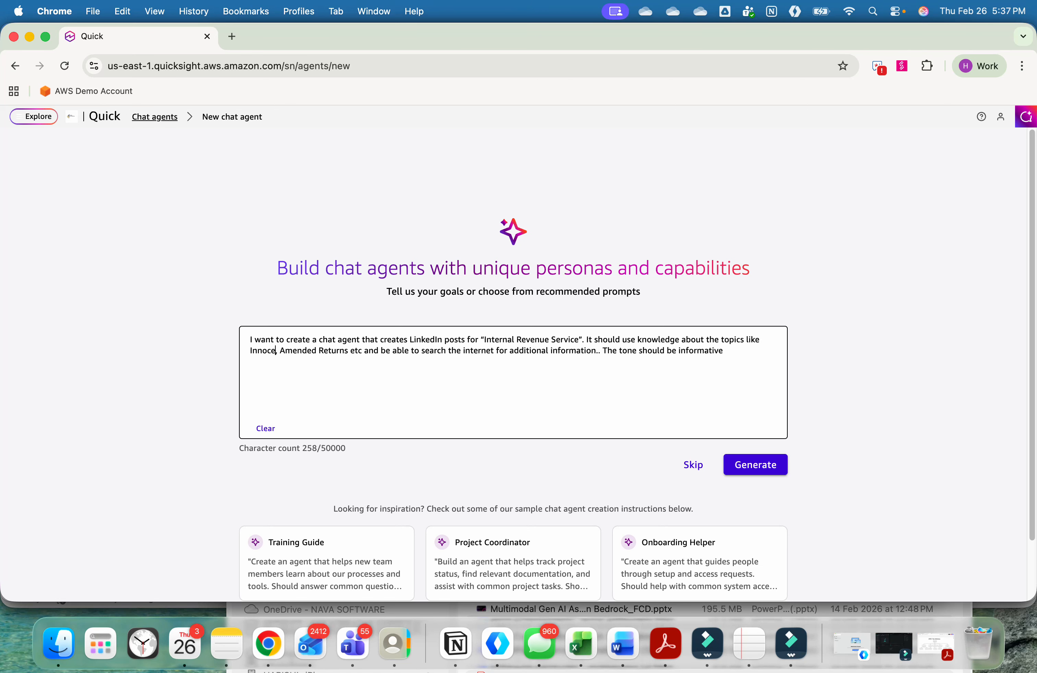
pyautogui.press('BackSpace')
pyautogui.press('BackSpace')
pyautogui.press('BackSpace')
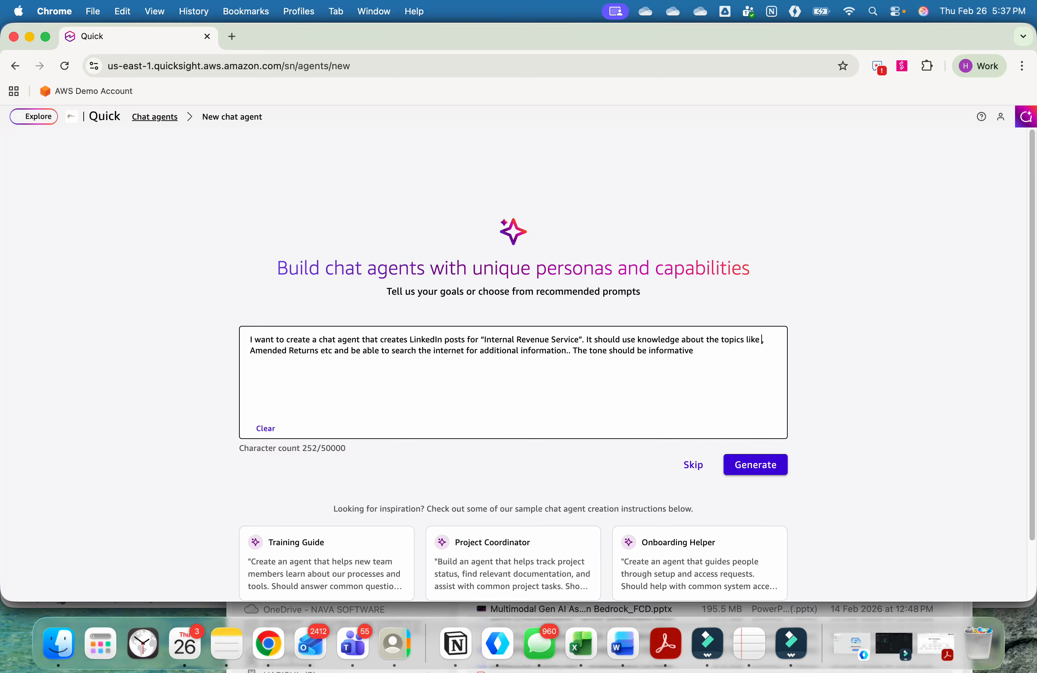
pyautogui.press('BackSpace')
# Add "topics" after "Internal Revenue Service" in the description and remove the duplicate period after "additional information"
pyautogui.write('topi')
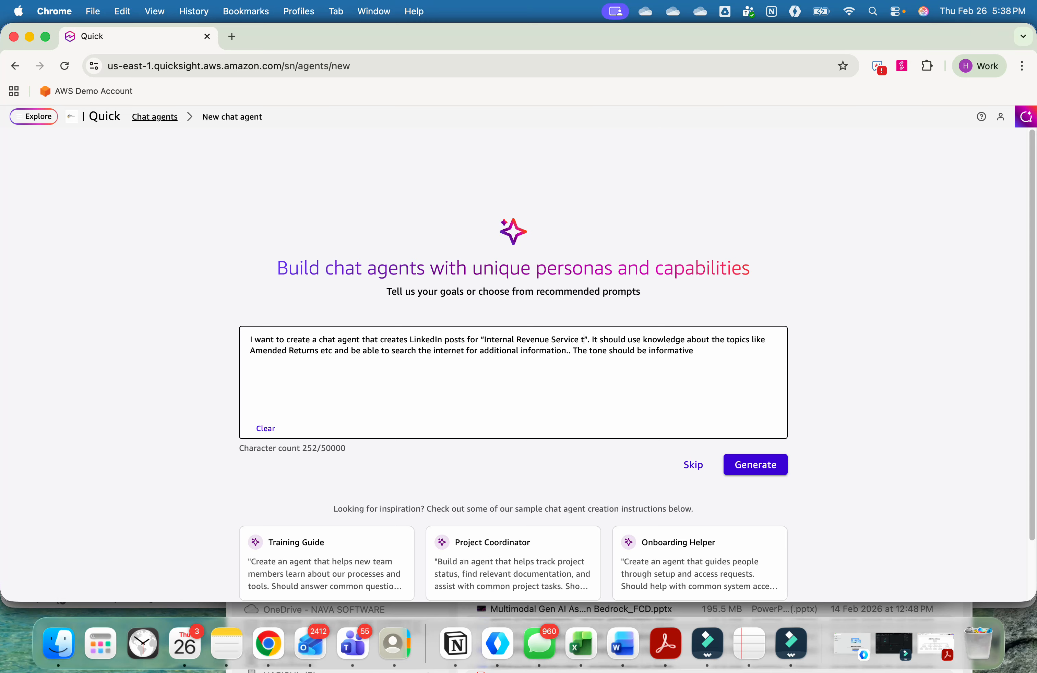
pyautogui.write('cs')
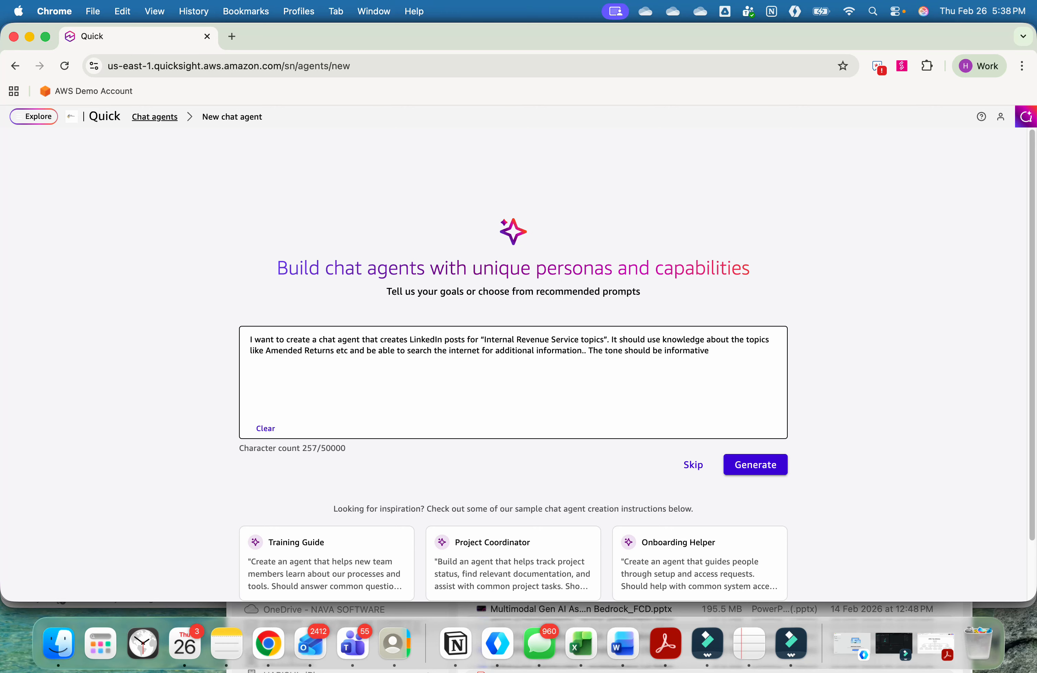
pyautogui.press('BackSpace')
# Append ", the size of the posts should be two to three line with relevant hashtags." to the description and generate the chat agent
pyautogui.click(707, 350)
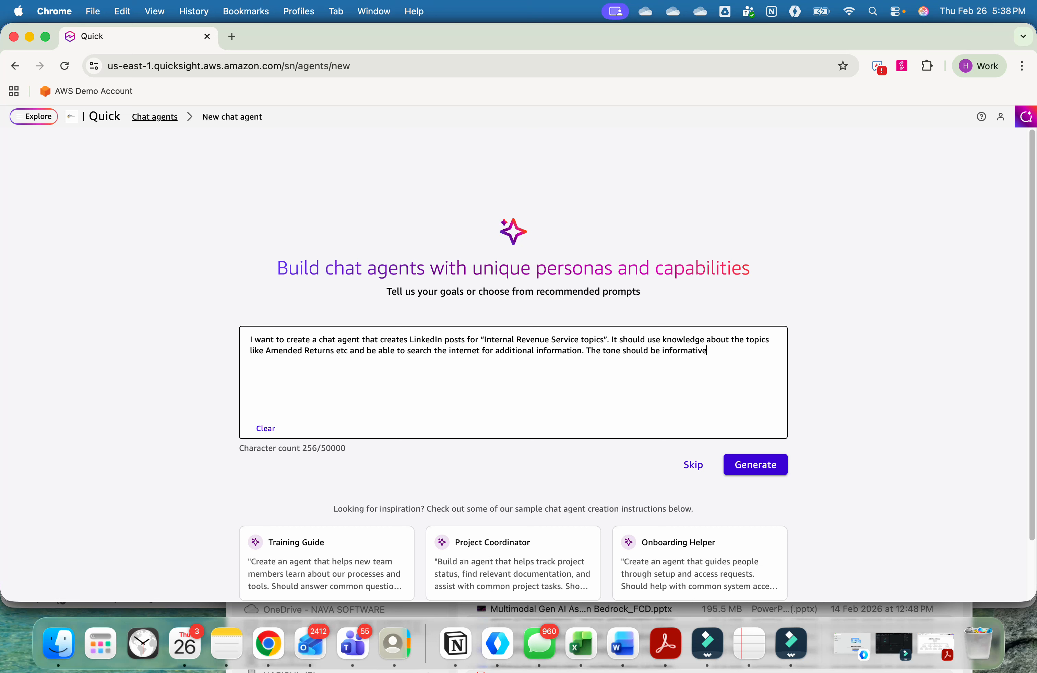
pyautogui.press('BackSpace')
pyautogui.write(', the size of the posts should be ')
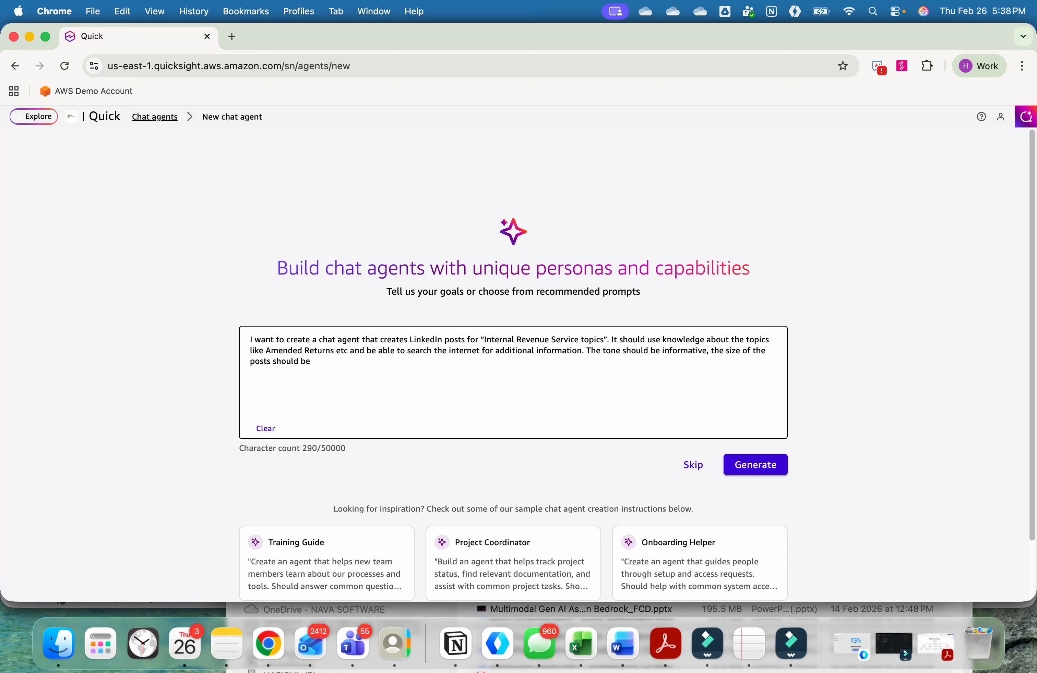
pyautogui.write('cons')
pyautogui.press('BackSpace')
pyautogui.press('BackSpace')
pyautogui.press('BackSpace')
pyautogui.write('cons')
pyautogui.press('BackSpace')
pyautogui.press('BackSpace')
pyautogui.press('BackSpace')
pyautogui.write('two to three line with relegva')
pyautogui.press('BackSpace')
pyautogui.press('BackSpace')
pyautogui.press('BackSpace')
pyautogui.write('vant has')
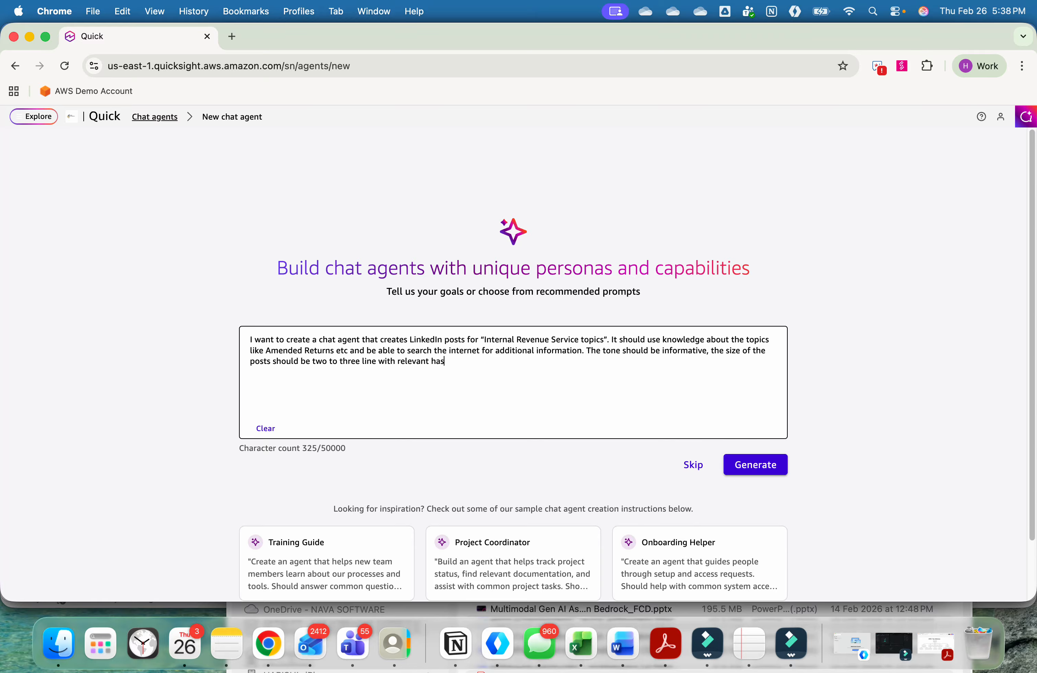
pyautogui.write('htags.')
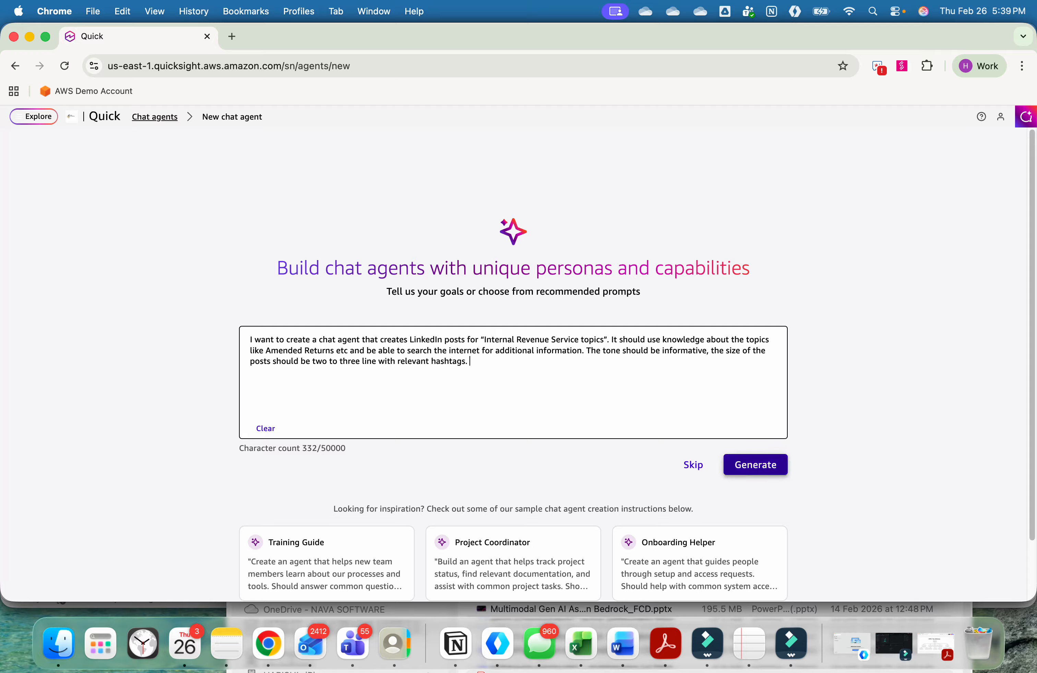
pyautogui.click(754, 465)
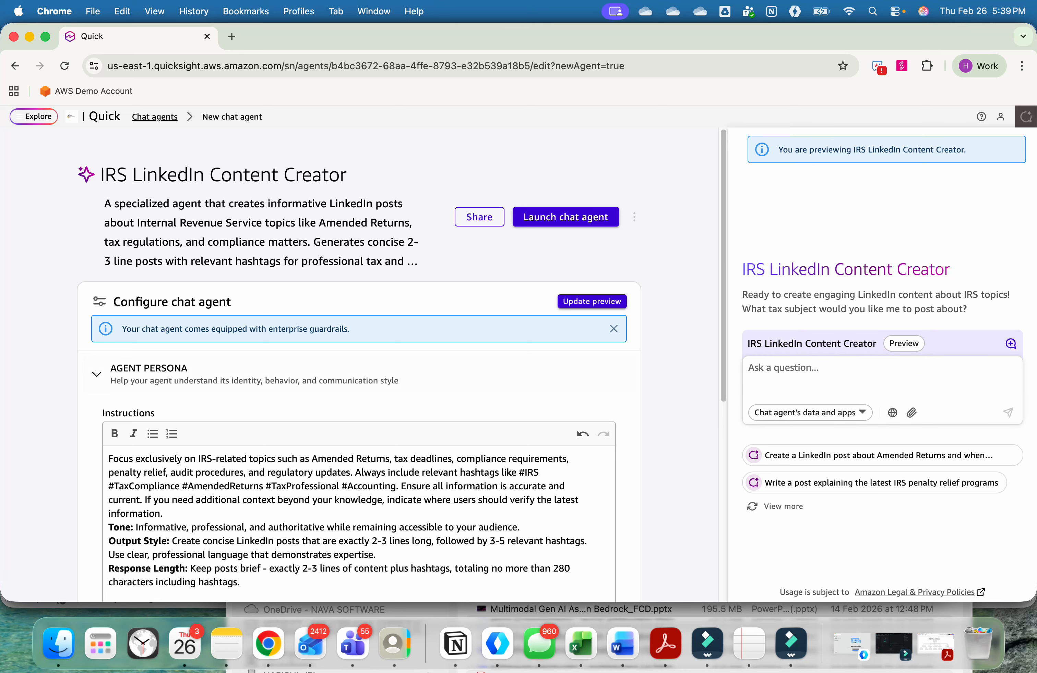
# Review the generated agent's persona instructions, reference documents section and linked knowledge sources
pyautogui.scroll(-1, 358, 367)
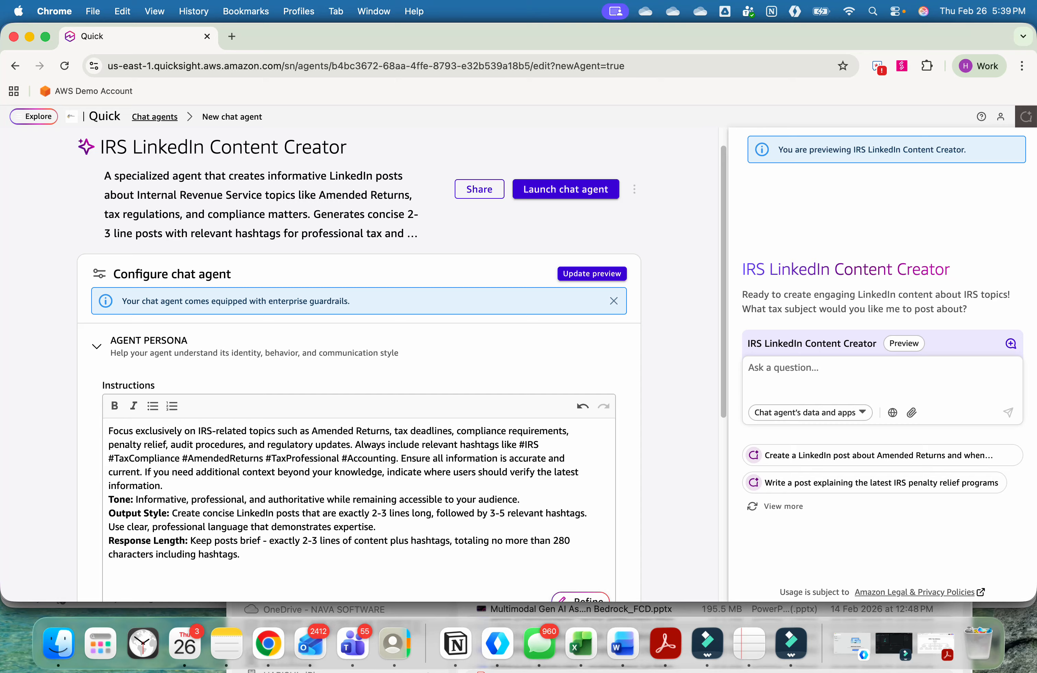
pyautogui.scroll(-7, 358, 569)
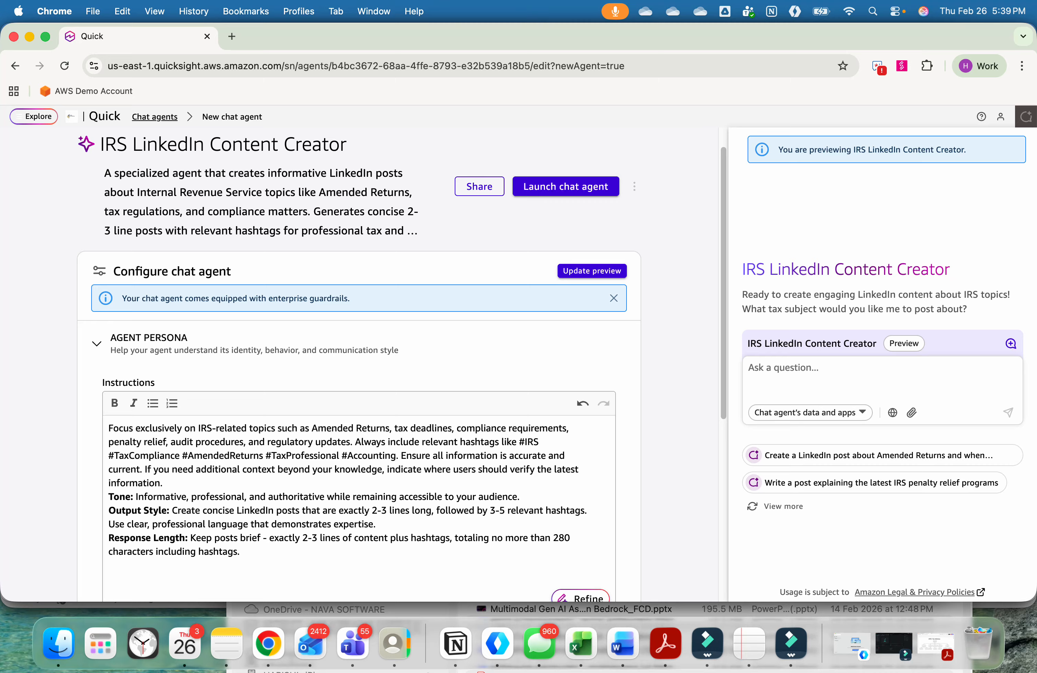
pyautogui.scroll(3, 358, 569)
pyautogui.scroll(-3, 358, 569)
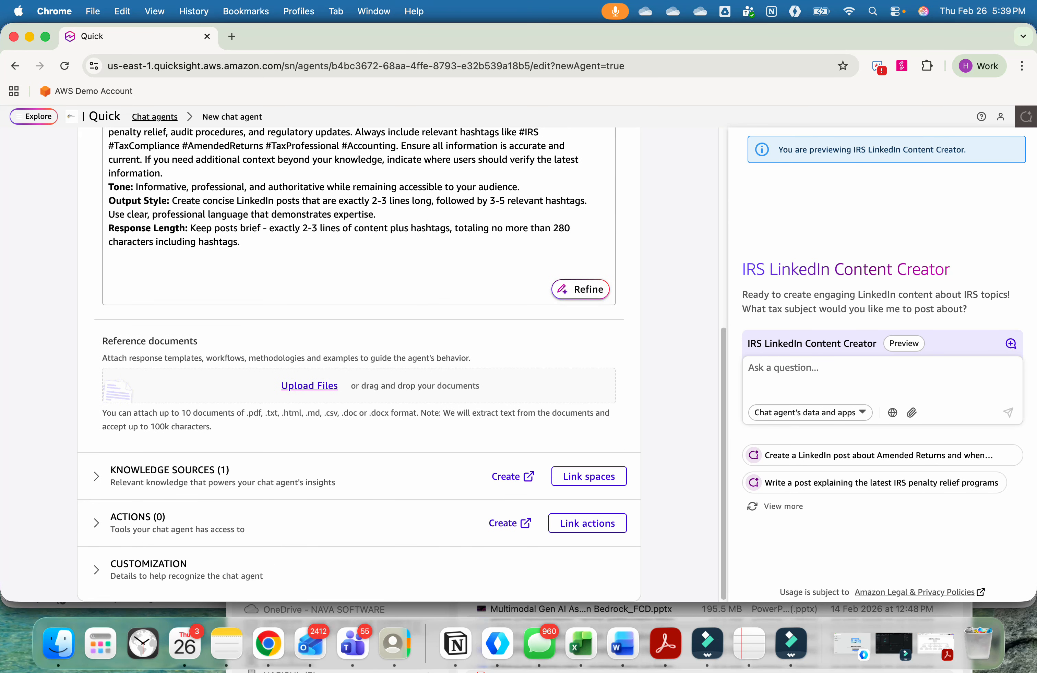
pyautogui.click(97, 476)
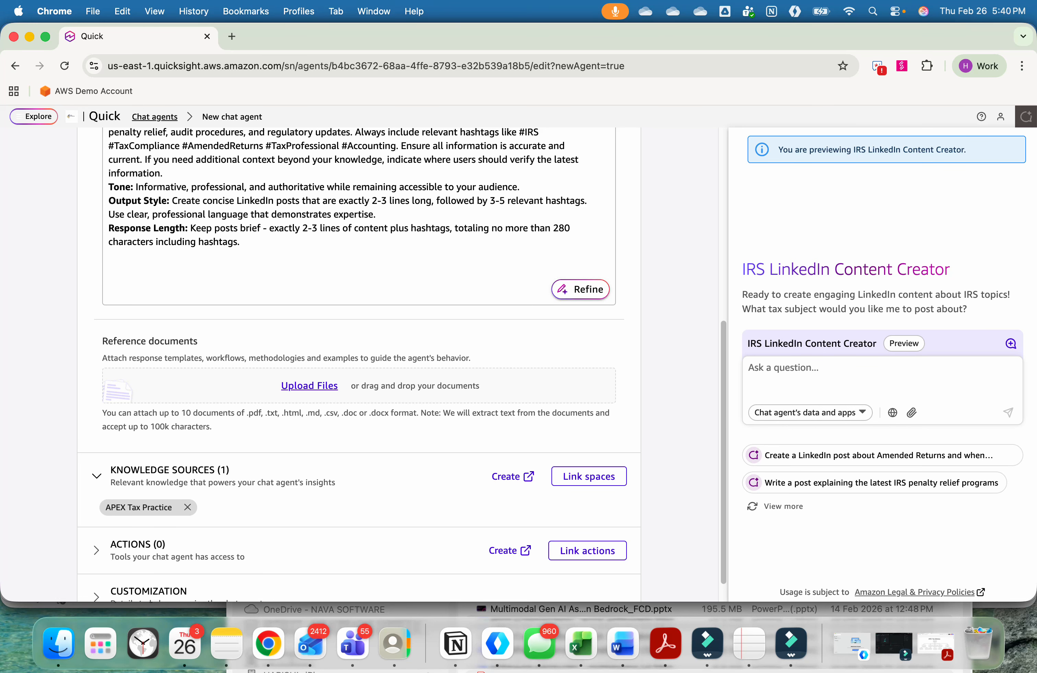
pyautogui.scroll(-1, 359, 365)
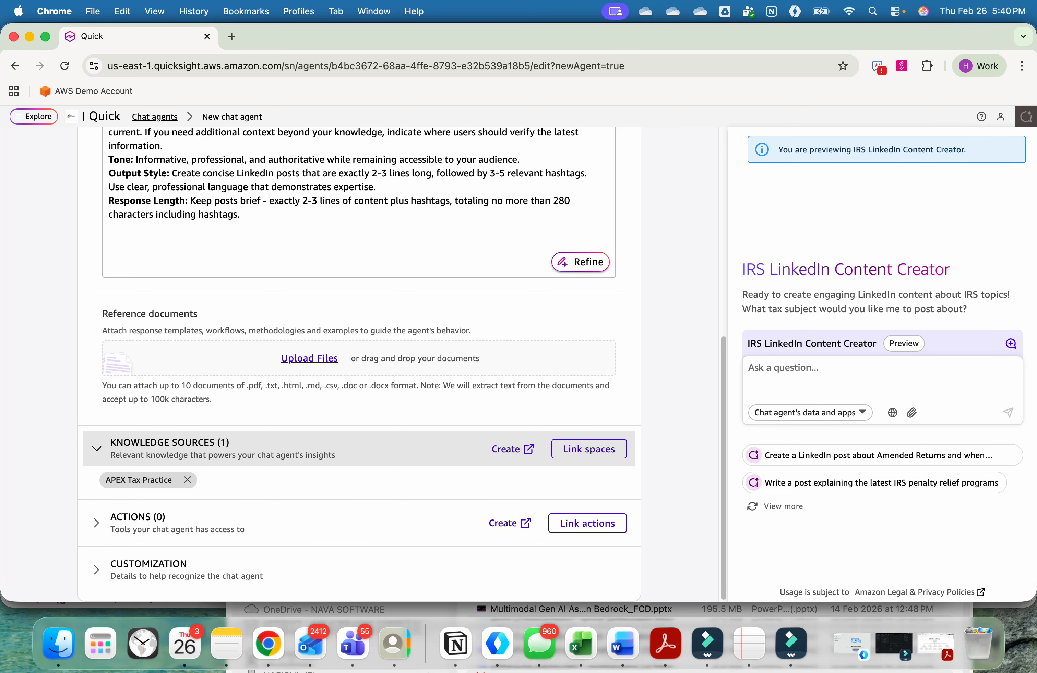
pyautogui.scroll(7, 358, 363)
pyautogui.scroll(2, 304, 516)
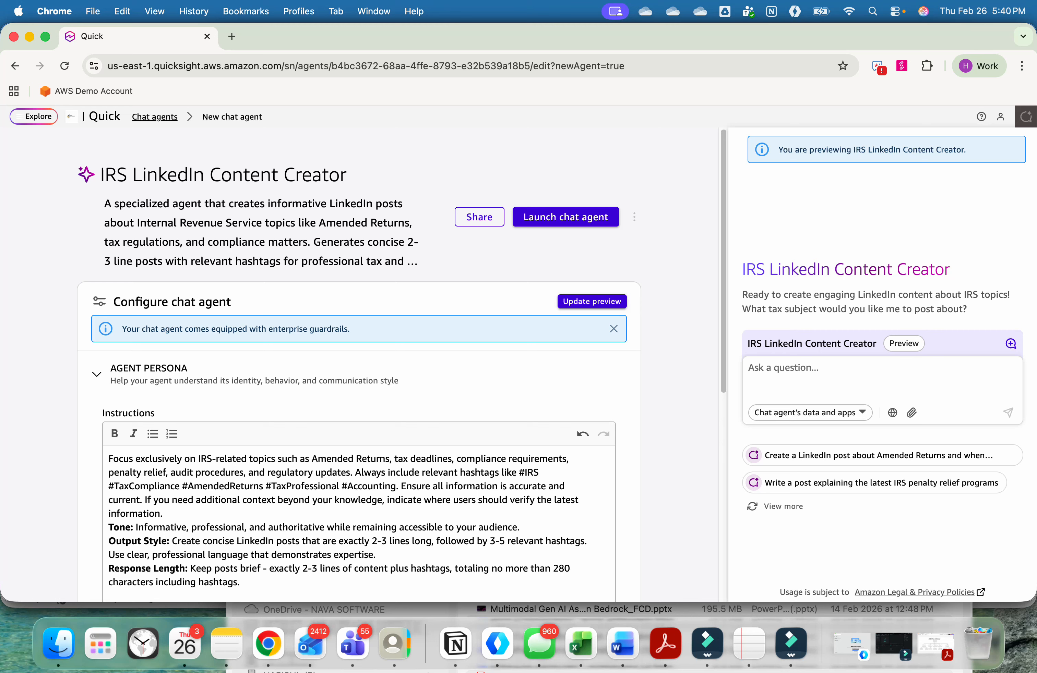
pyautogui.scroll(-7, 358, 363)
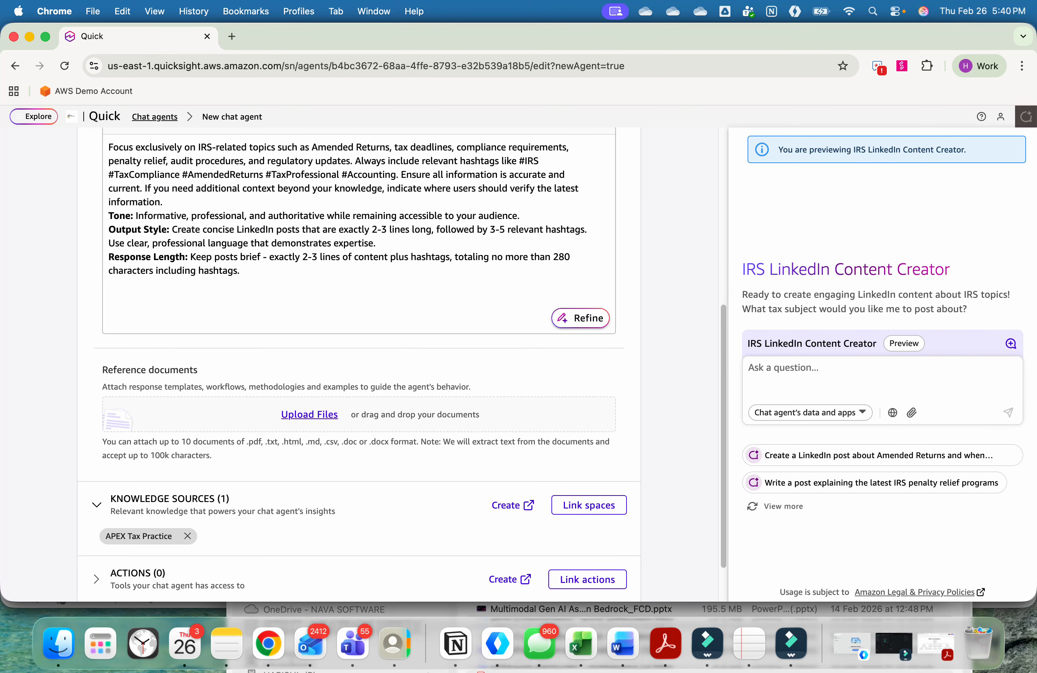
pyautogui.moveTo(359, 602); pyautogui.dragTo(359, 616)
pyautogui.scroll(7, 358, 363)
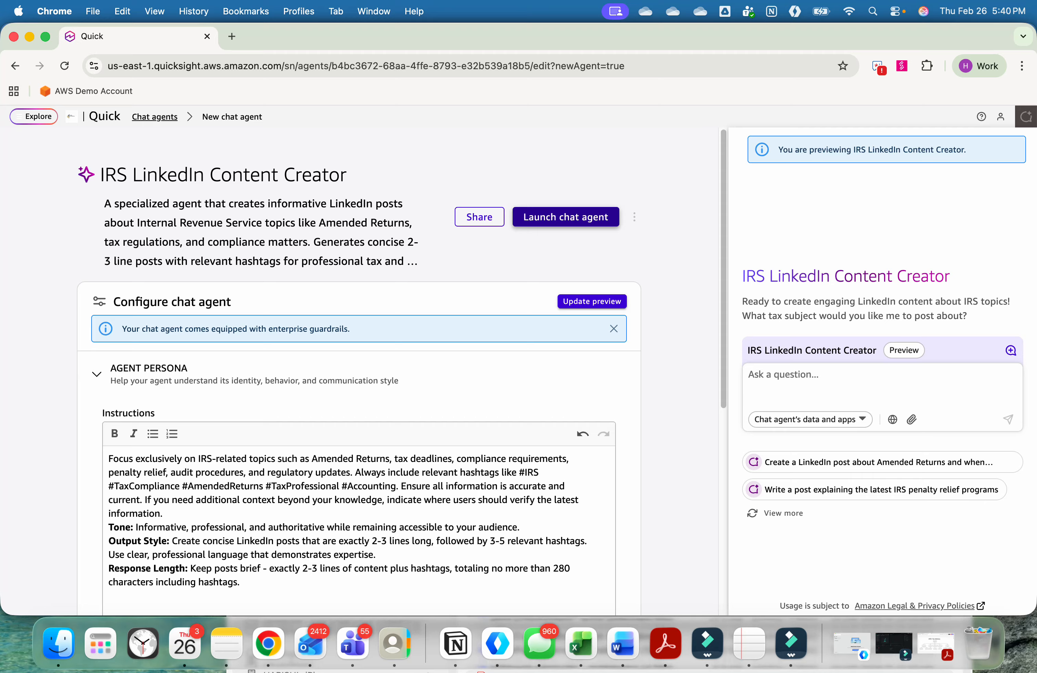
# Launch the IRS LinkedIn Content Creator agent and return to the chat agents list with the chat pane closed
pyautogui.click(566, 217)
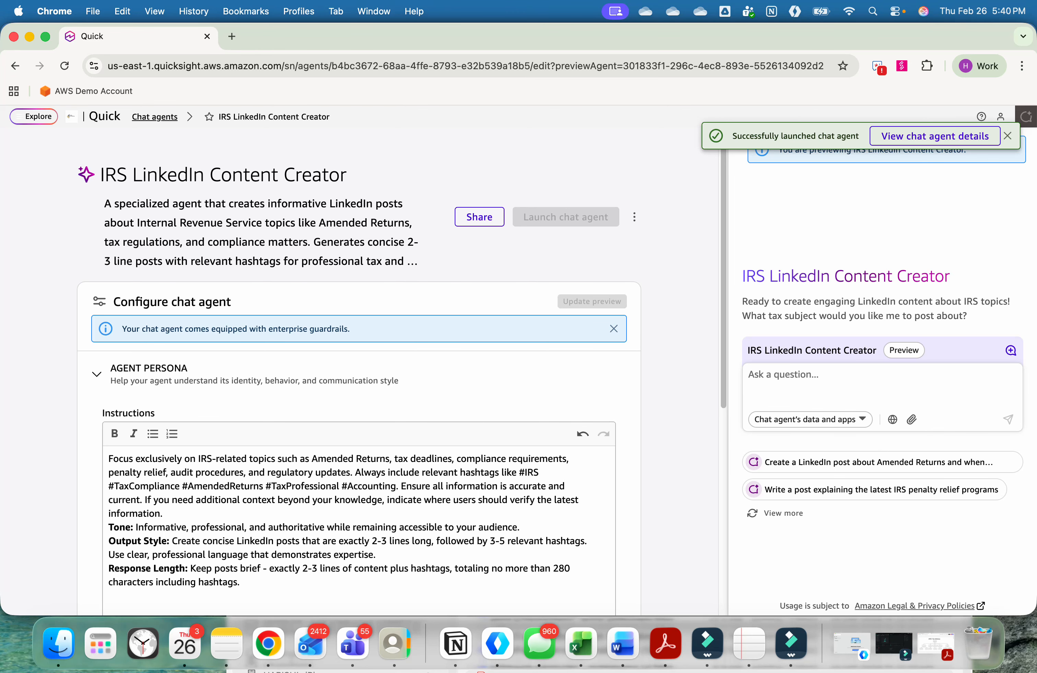
pyautogui.click(154, 117)
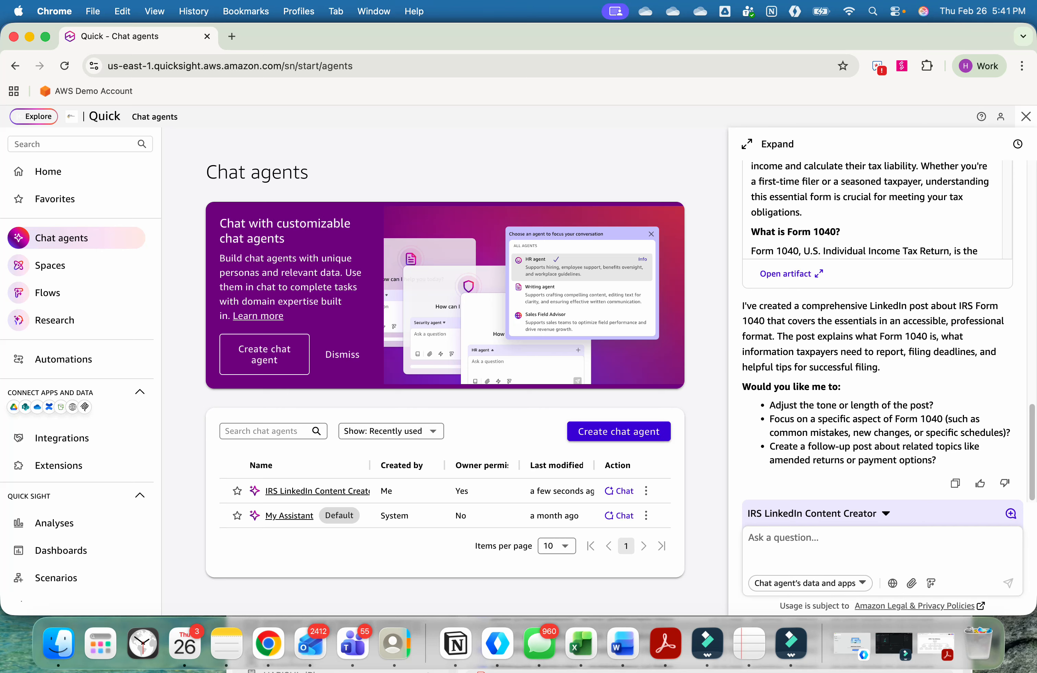
pyautogui.click(1026, 117)
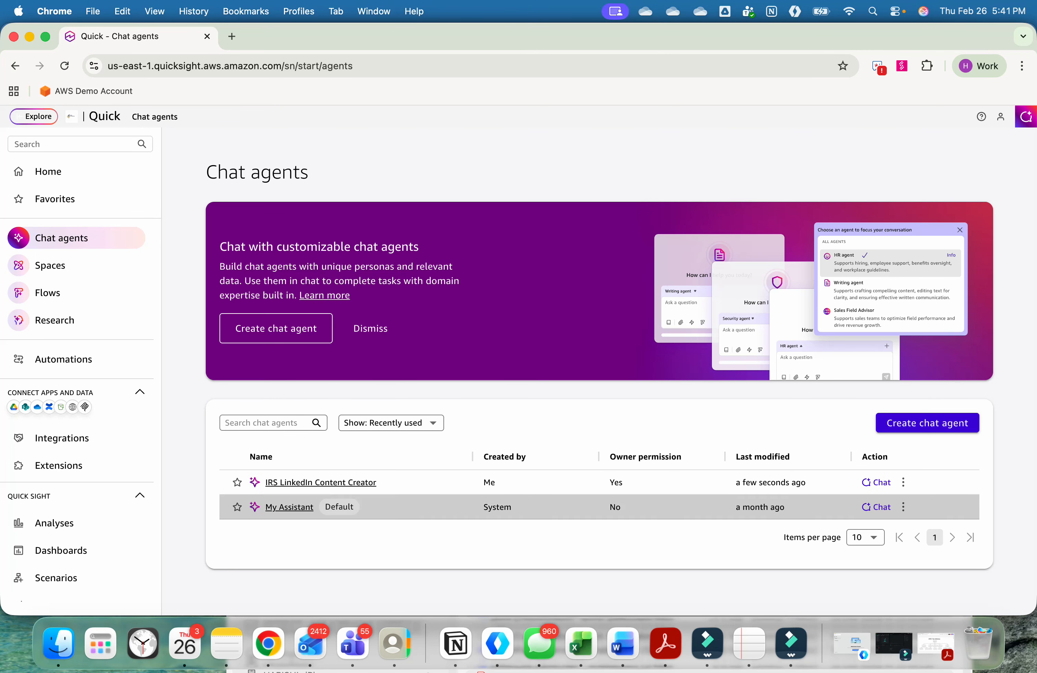
# Consult the APEX Tax Advisory org chart in Acrobat and add the Tax_Speciallists group as a sharing recipient of the IRS LinkedIn Content Creator agent
pyautogui.click(665, 643)
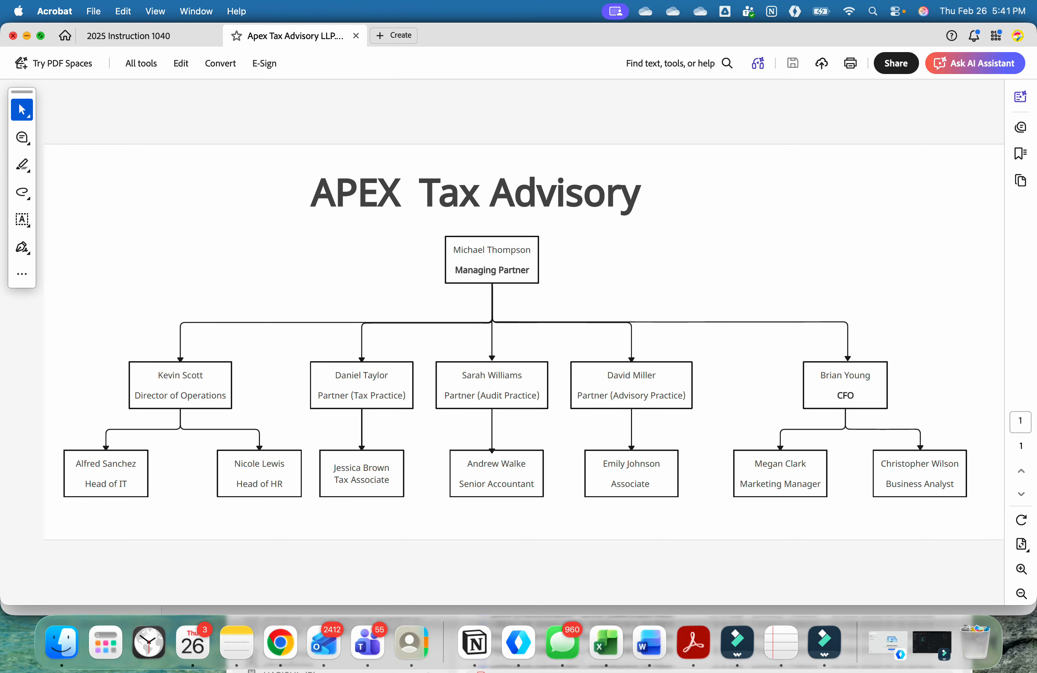
pyautogui.click(26, 36)
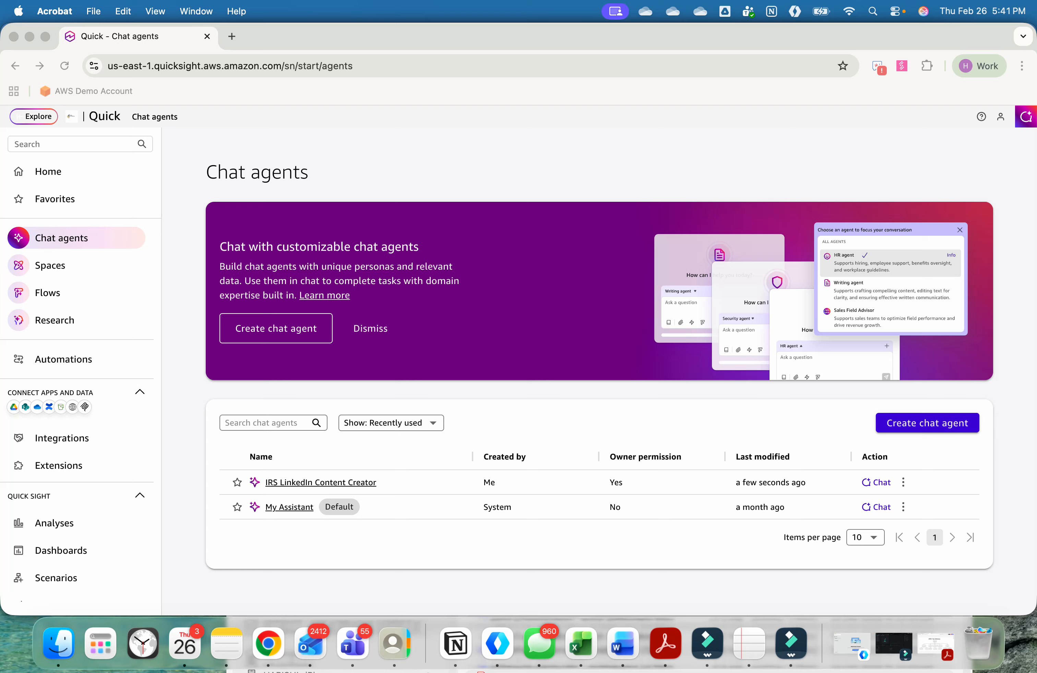
pyautogui.click(903, 483)
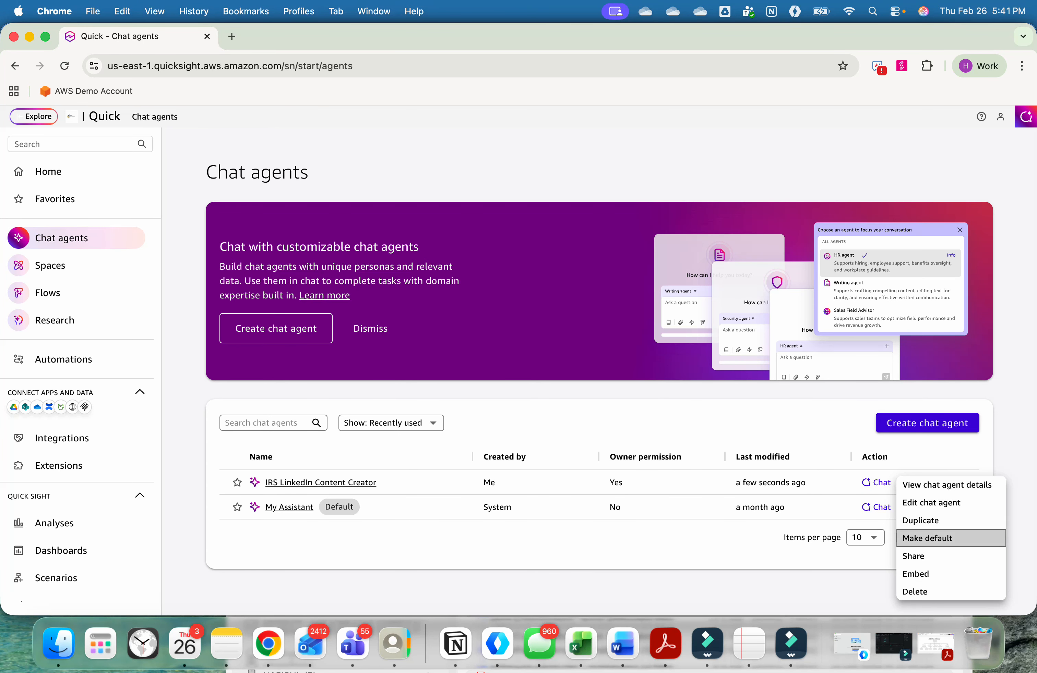
pyautogui.click(923, 556)
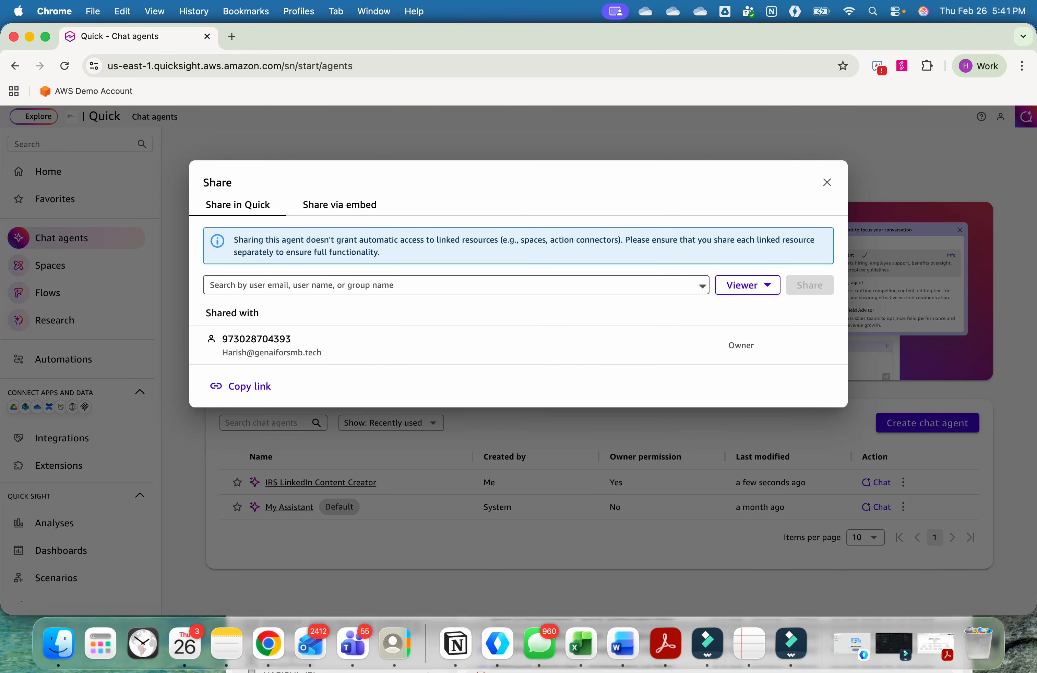
pyautogui.click(456, 285)
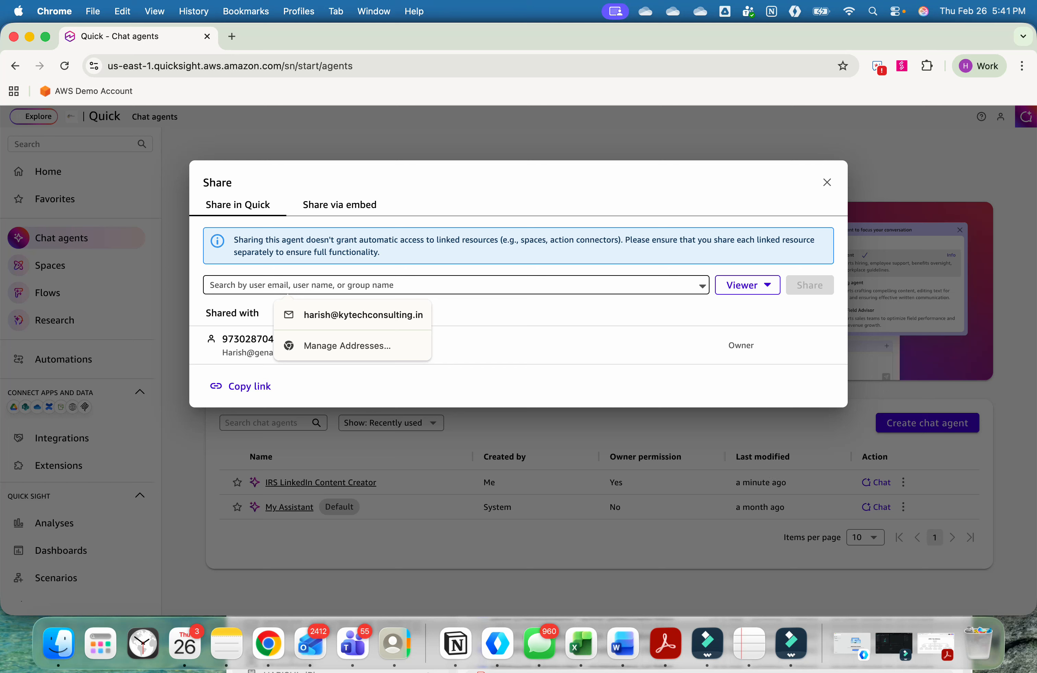
pyautogui.write('tax')
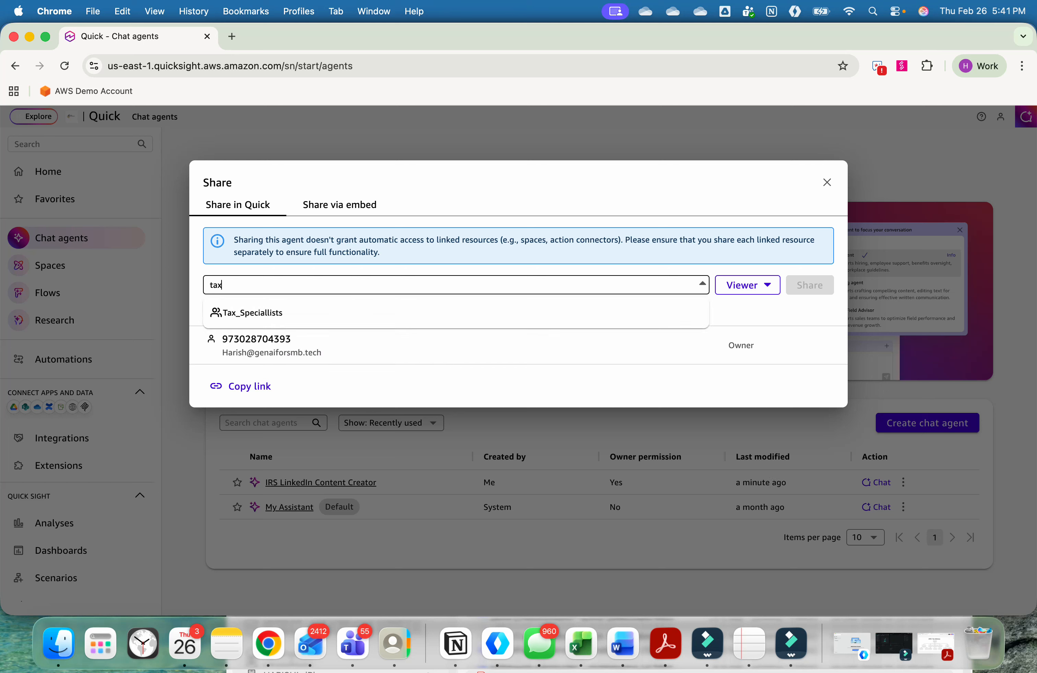
pyautogui.press('Down')
pyautogui.press('Return')
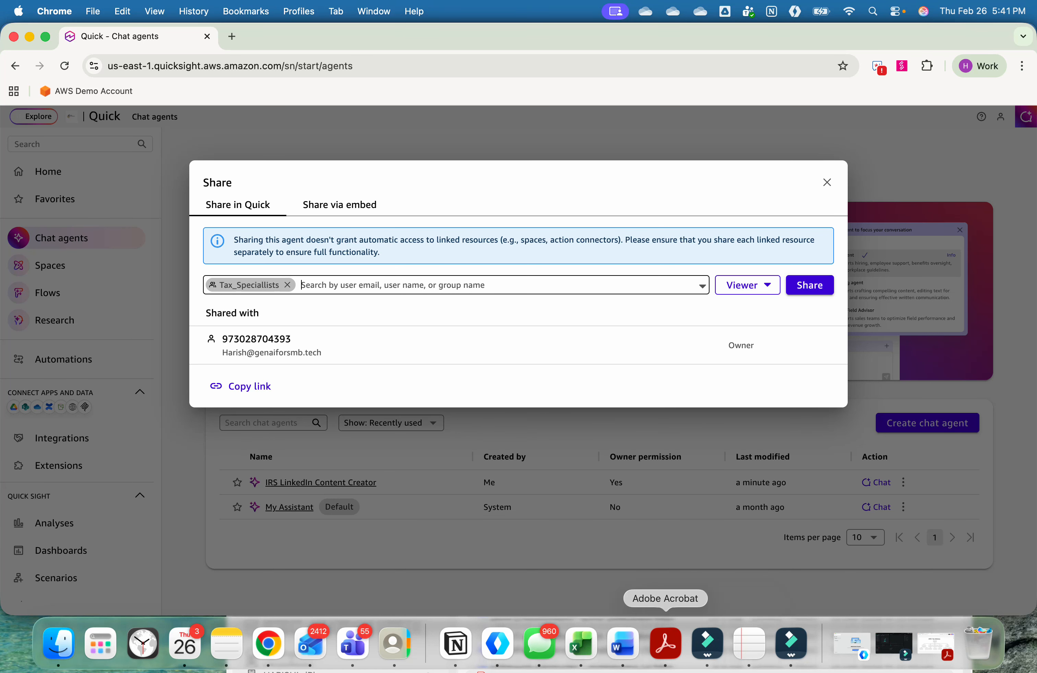
# Check the tax practice roles in the APEX Tax Advisory org chart in Acrobat and return to the sharing dialog
pyautogui.click(665, 643)
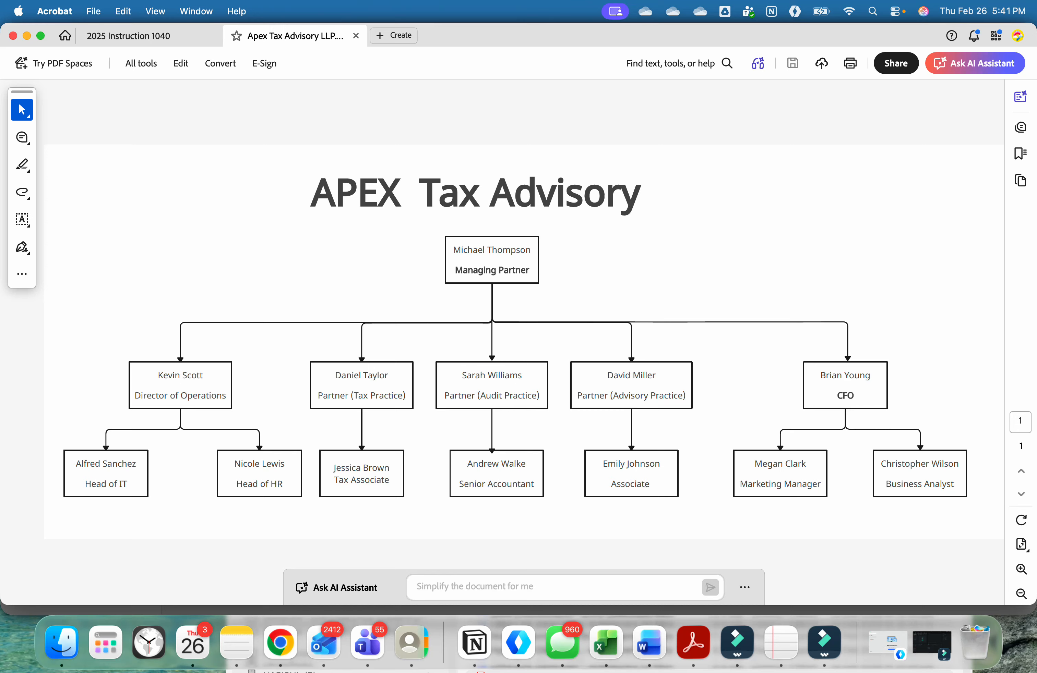
pyautogui.press('super+m')
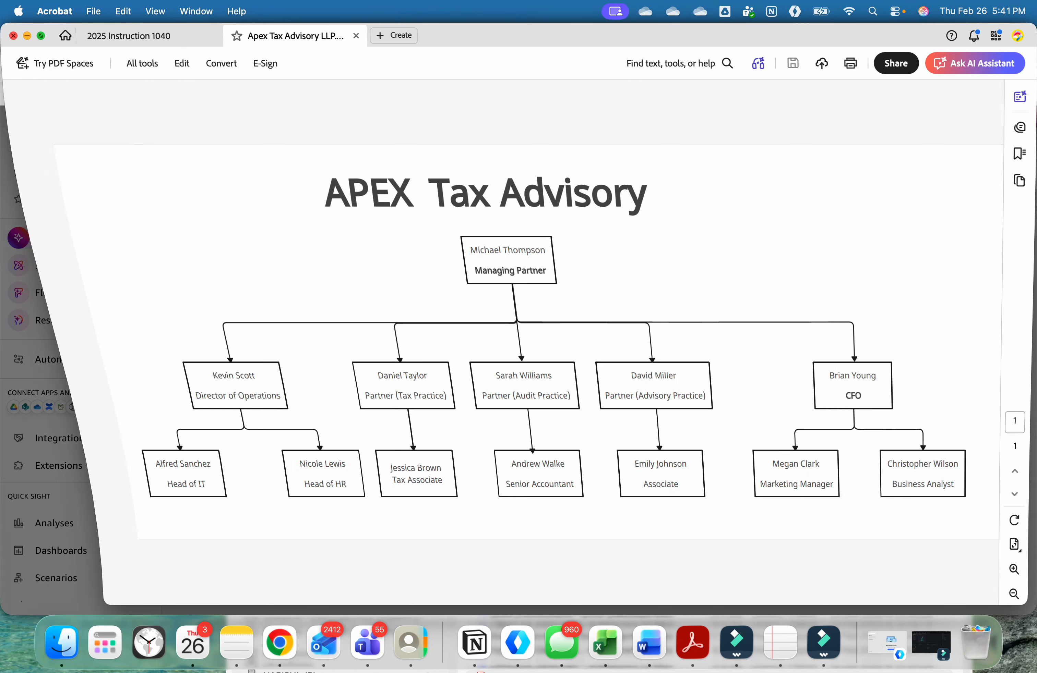
# Share the IRS LinkedIn Content Creator agent with the Tax_Speciallists group, set the group's permission to Owner, and close the sharing dialog
pyautogui.click(665, 644)
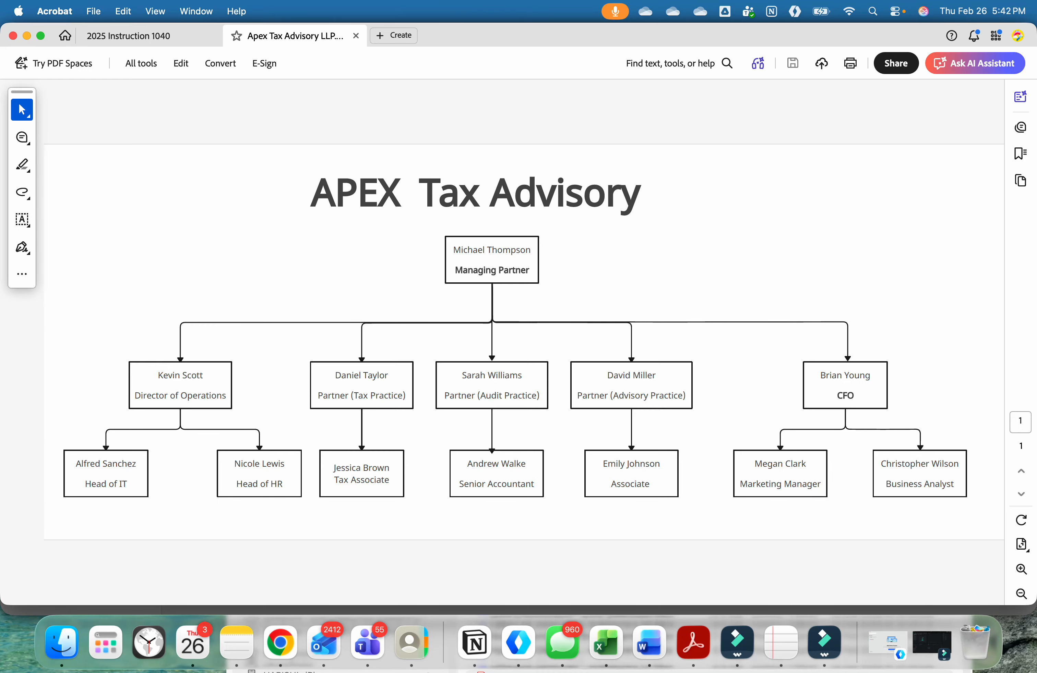
pyautogui.press('super+Tab')
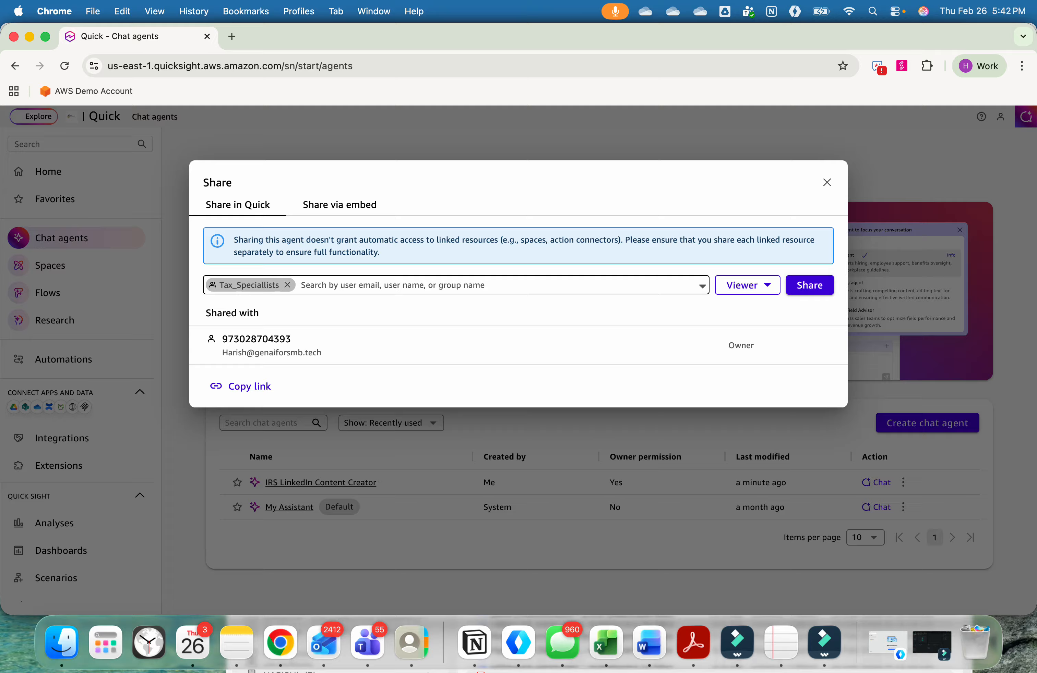
pyautogui.click(809, 285)
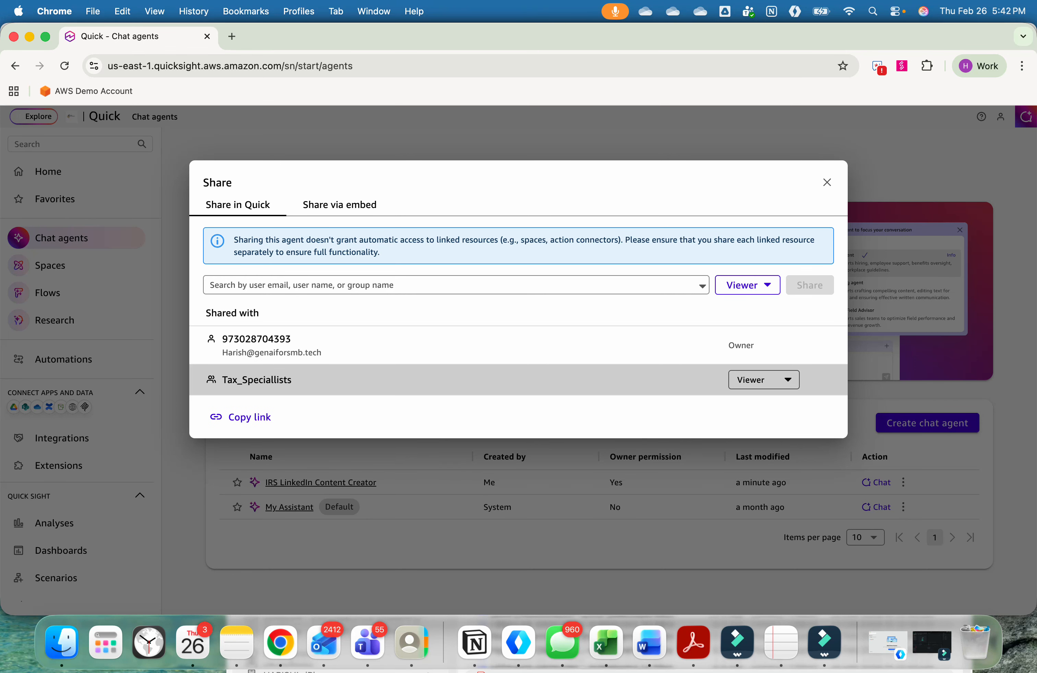
pyautogui.click(763, 379)
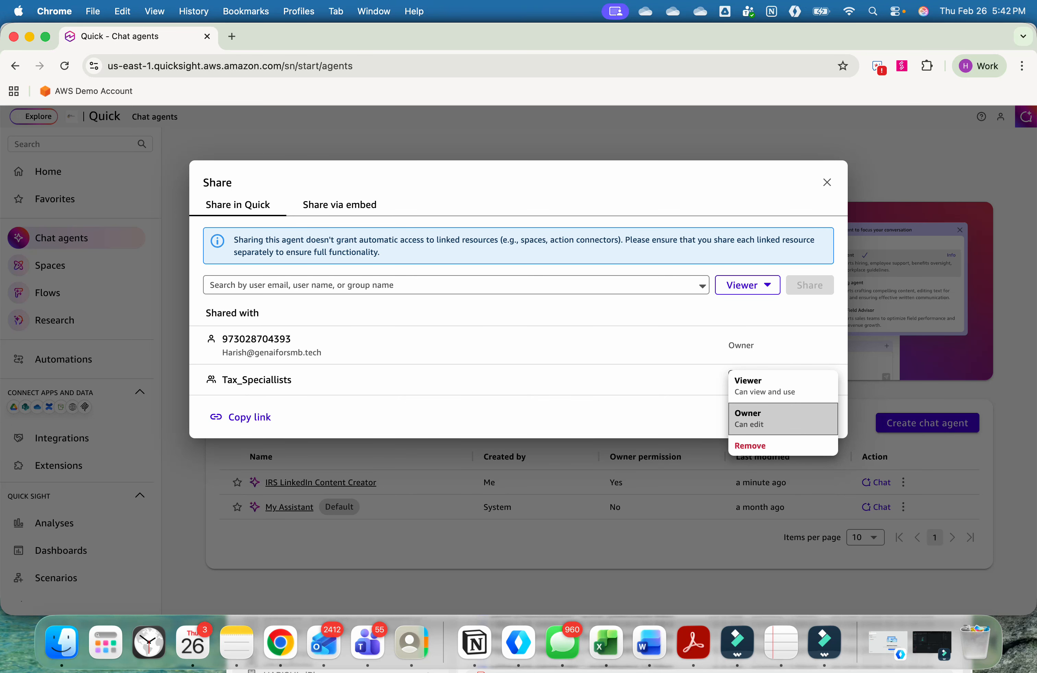
pyautogui.click(763, 418)
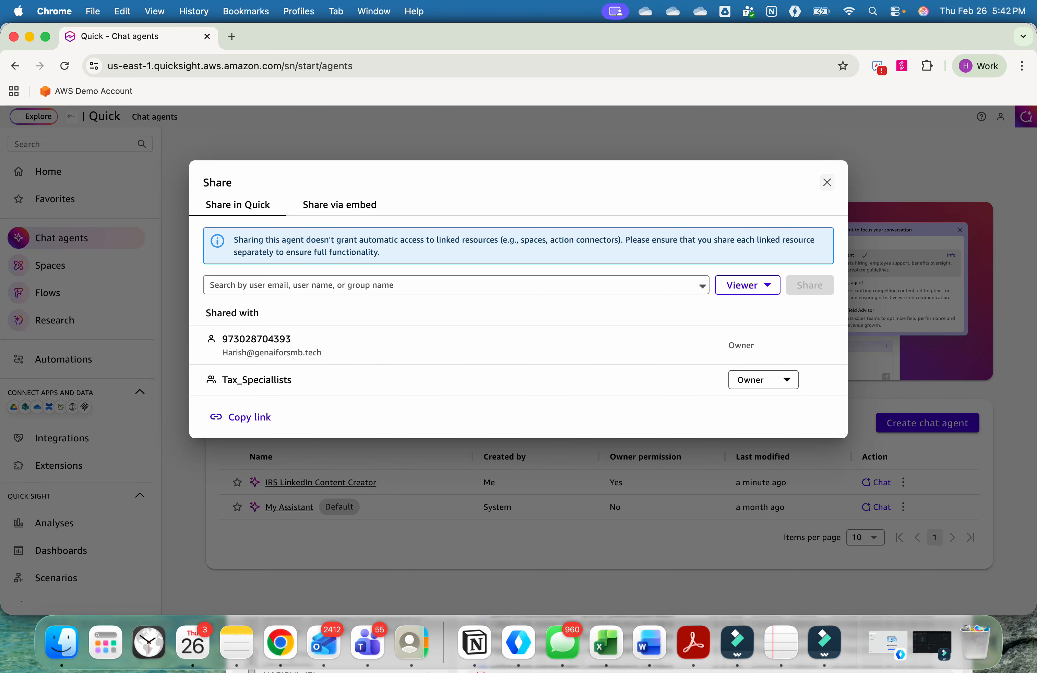
pyautogui.click(827, 183)
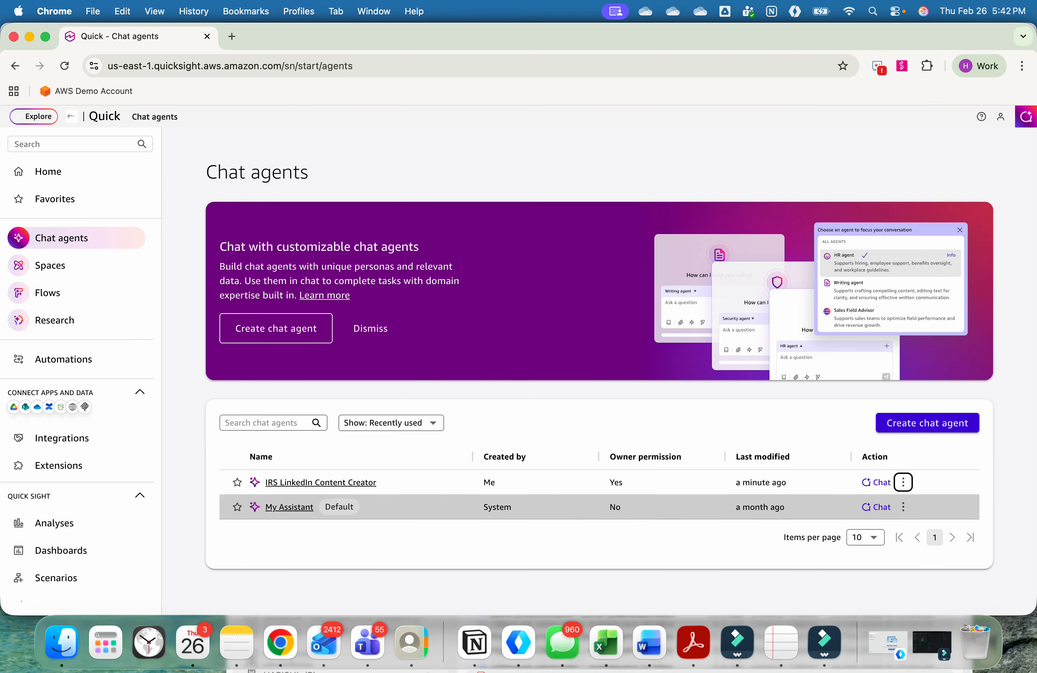
# Switch to the other Chrome window and sign in to Amazon Quick with the tax practice partner's username and account password
pyautogui.press('super+grave')
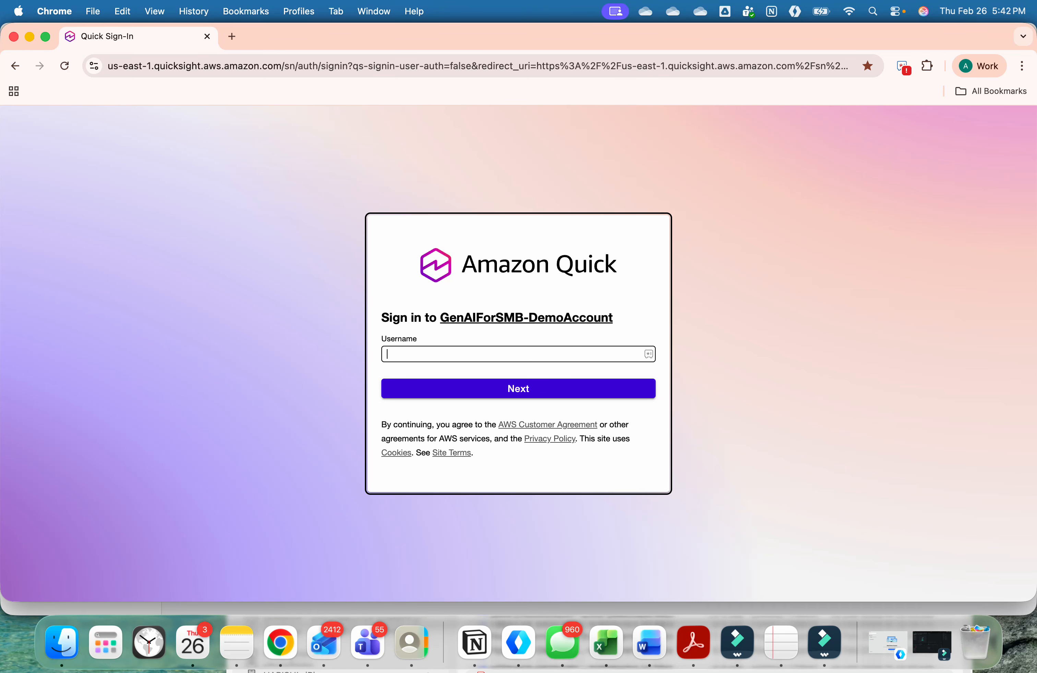
pyautogui.click(693, 643)
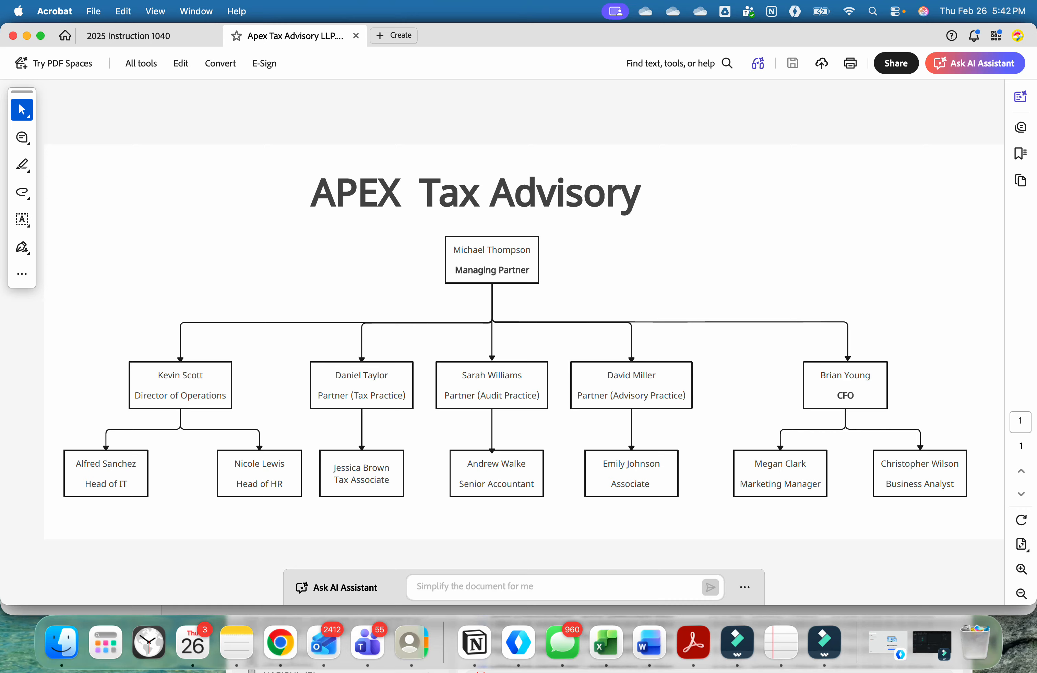
pyautogui.press('super+Tab')
pyautogui.write('D')
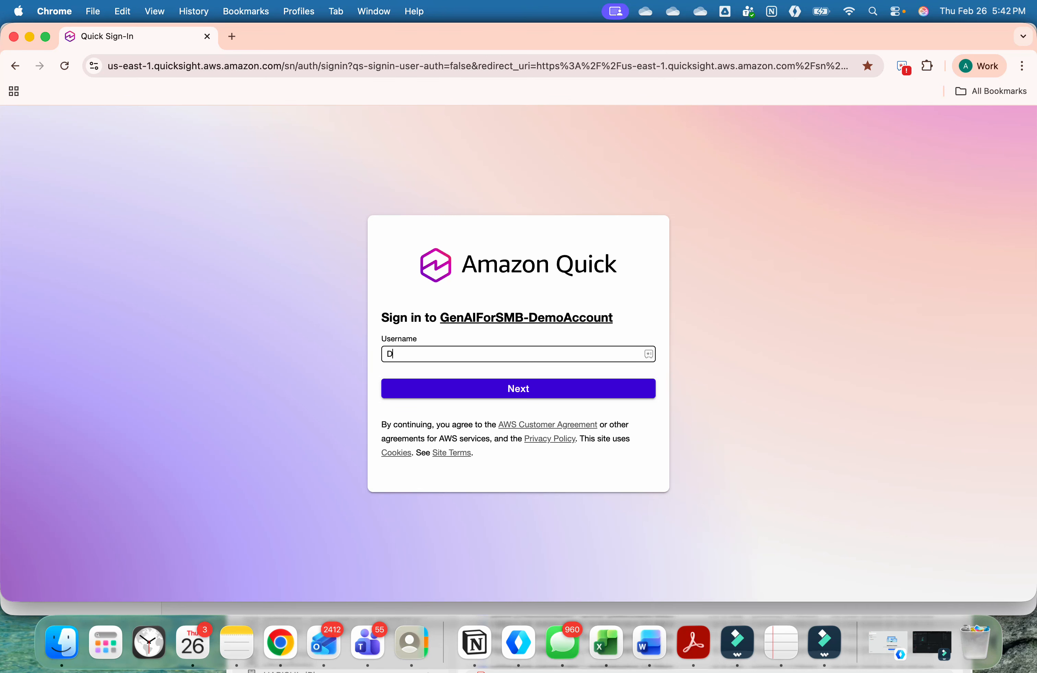
pyautogui.write('anielT')
pyautogui.press('Return')
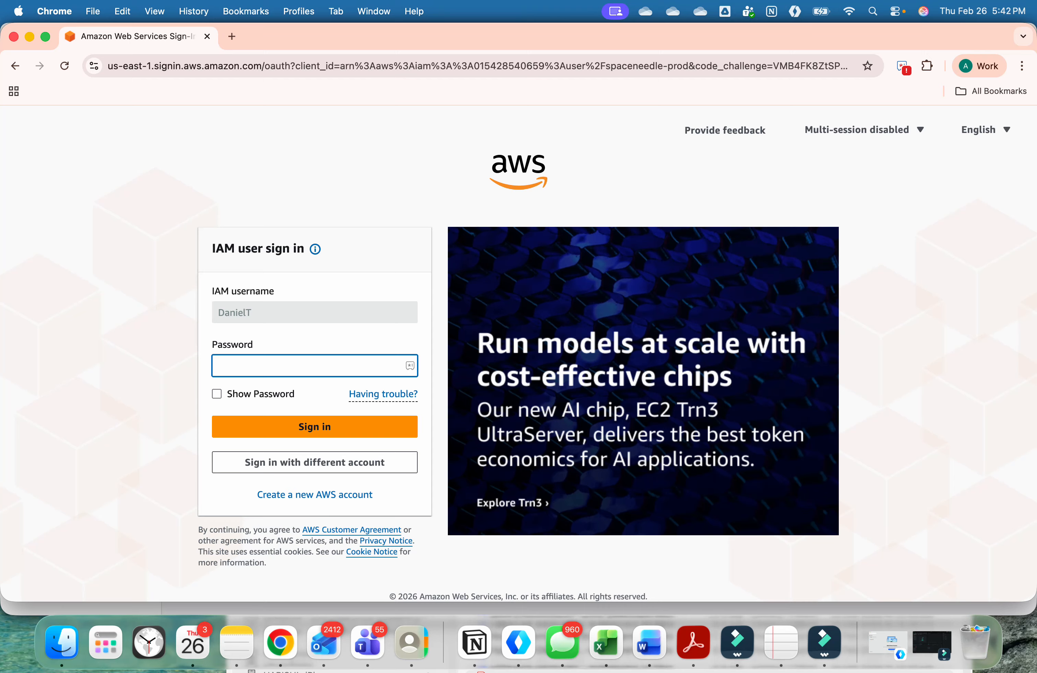
pyautogui.write('*************')
pyautogui.click(305, 430)
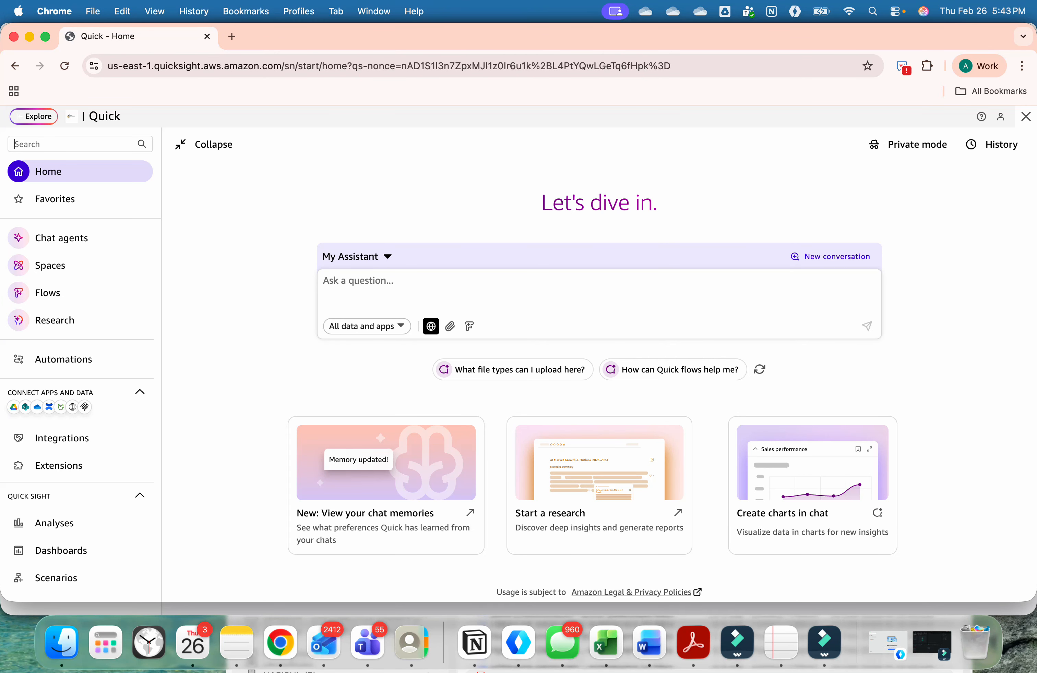
# List all chat agents and open a chat with the IRS LinkedIn Content Creator agent
pyautogui.click(65, 237)
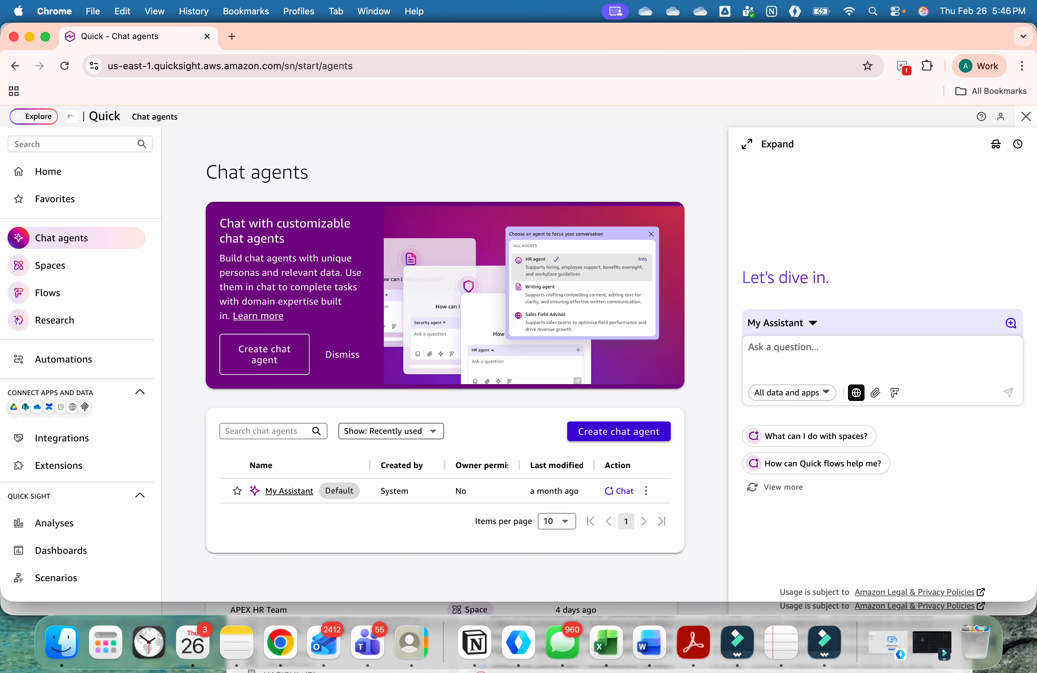
pyautogui.click(391, 431)
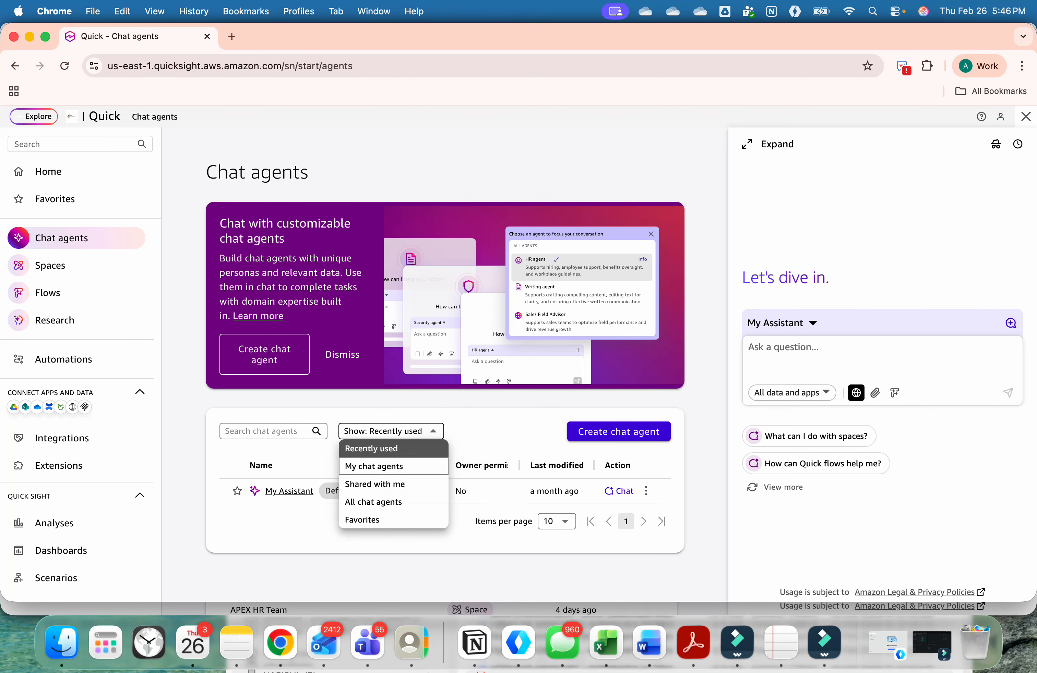
pyautogui.click(393, 502)
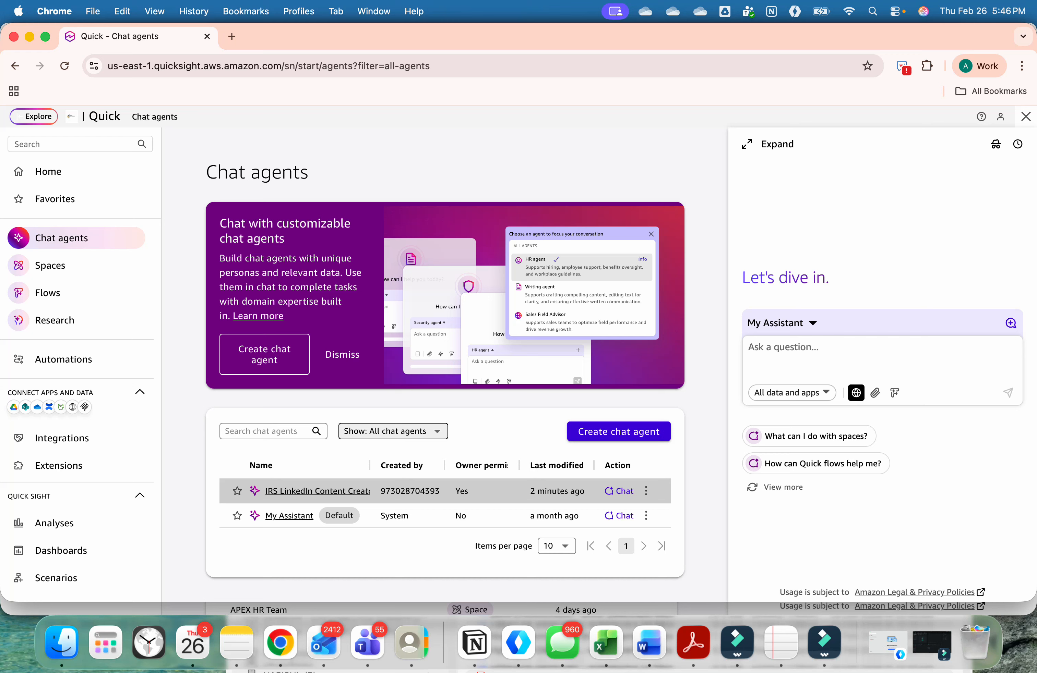
pyautogui.click(619, 491)
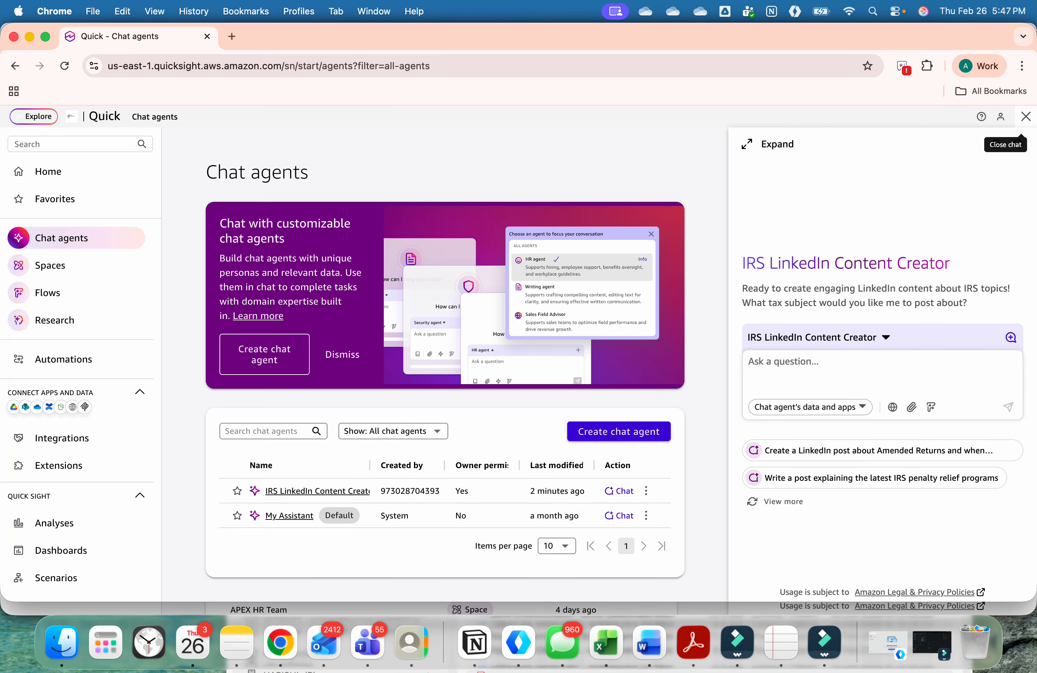
# Close and reopen the chat pane, and make IRS LinkedIn Content Creator the default chat agent
pyautogui.click(1026, 116)
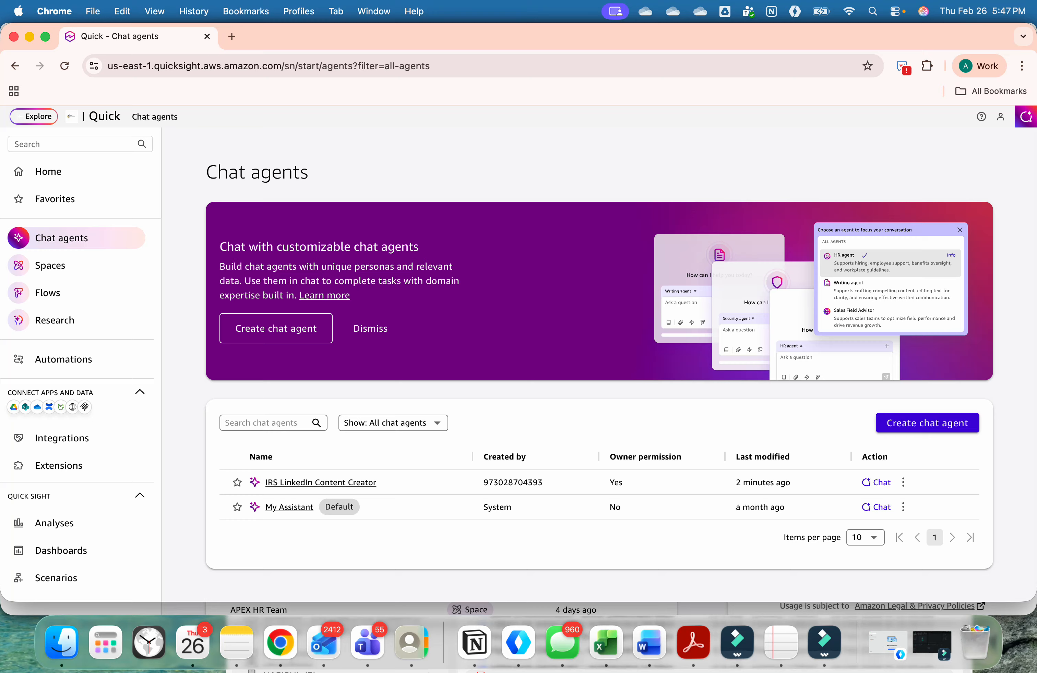
pyautogui.click(1026, 116)
pyautogui.click(885, 338)
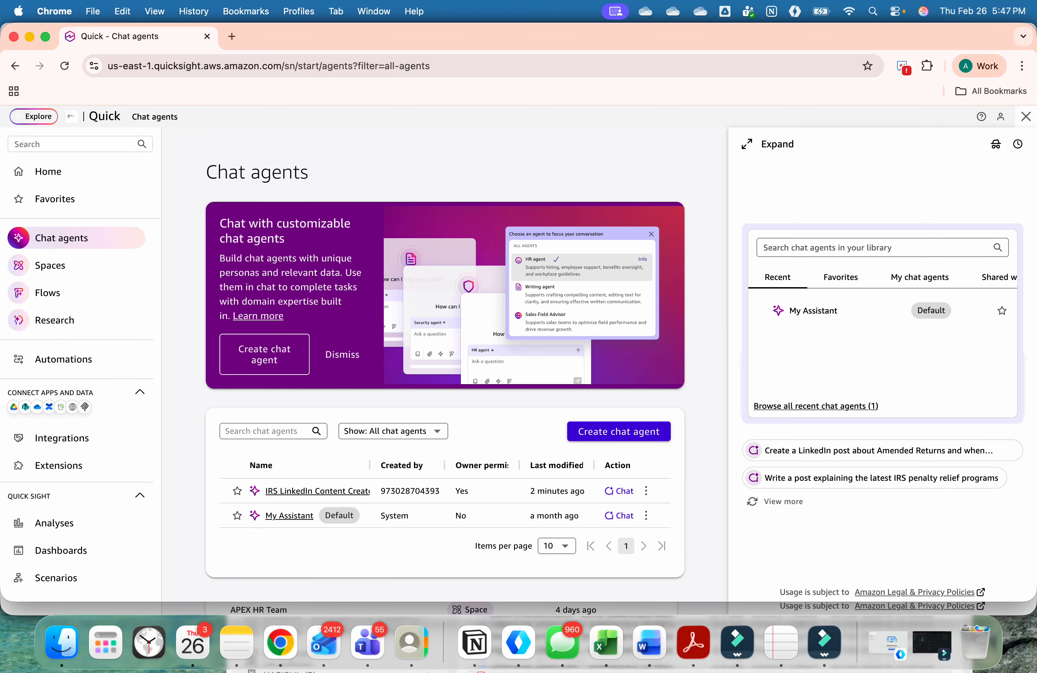
pyautogui.click(920, 278)
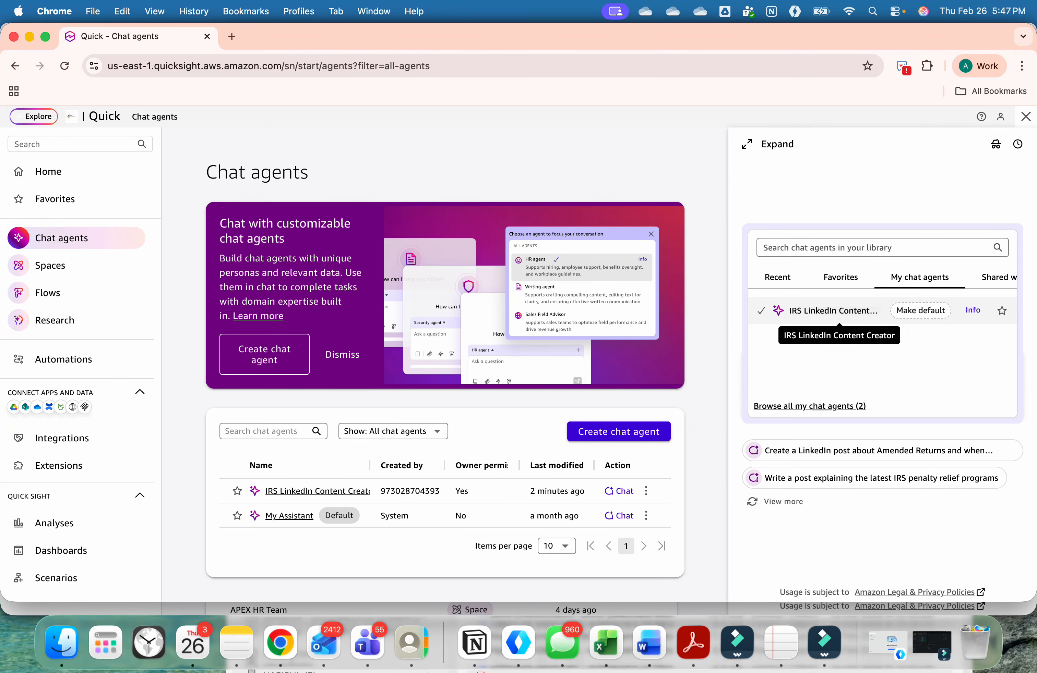
pyautogui.click(920, 310)
pyautogui.click(680, 260)
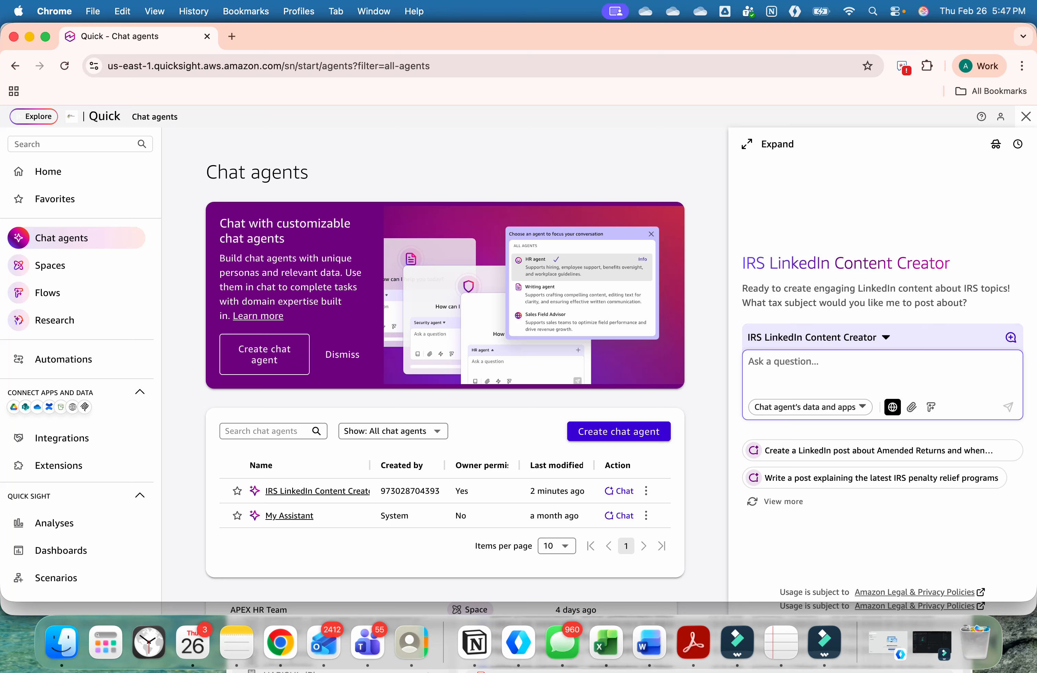
# Send the agent the prompt "Create a LinkedIn Post on Form 1040 for beginners"
pyautogui.write('Create a ')
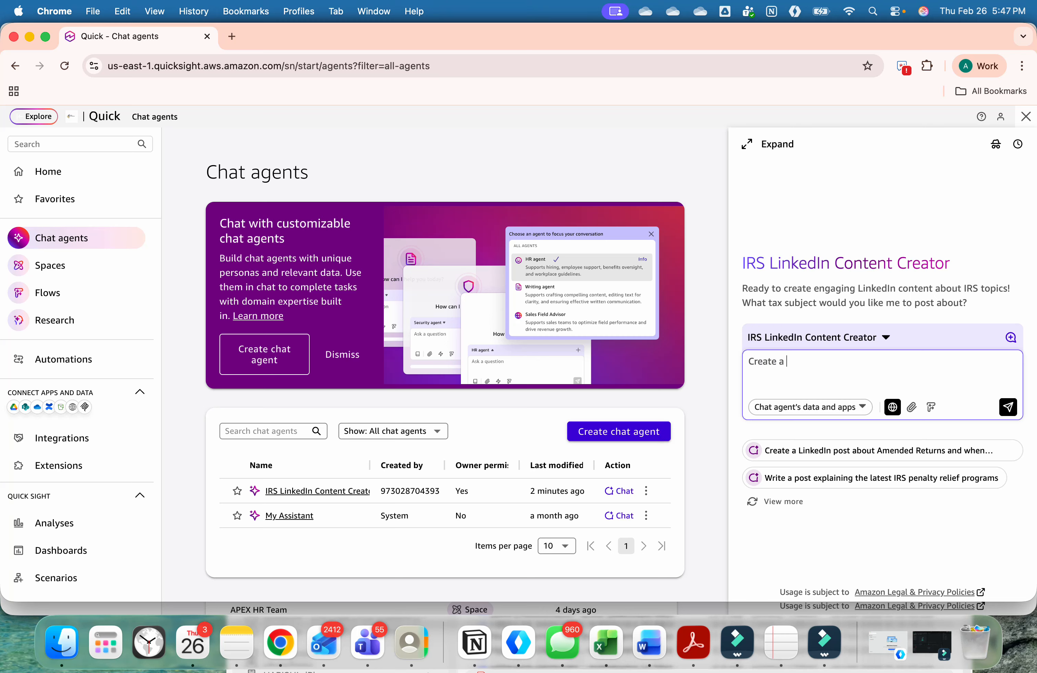
pyautogui.write('LinkedIn Post on Form 1')
pyautogui.press('BackSpace')
pyautogui.press('BackSpace')
pyautogui.write('m 1040 ')
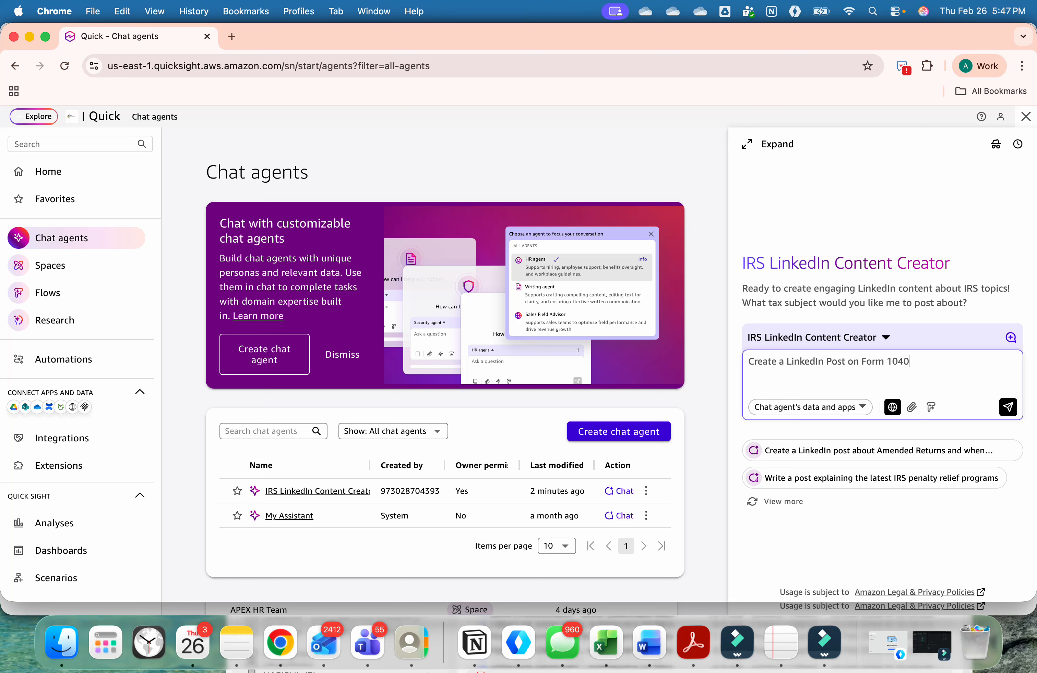
pyautogui.write('for begn')
pyautogui.press('BackSpace')
pyautogui.write('inners')
pyautogui.press('Return')
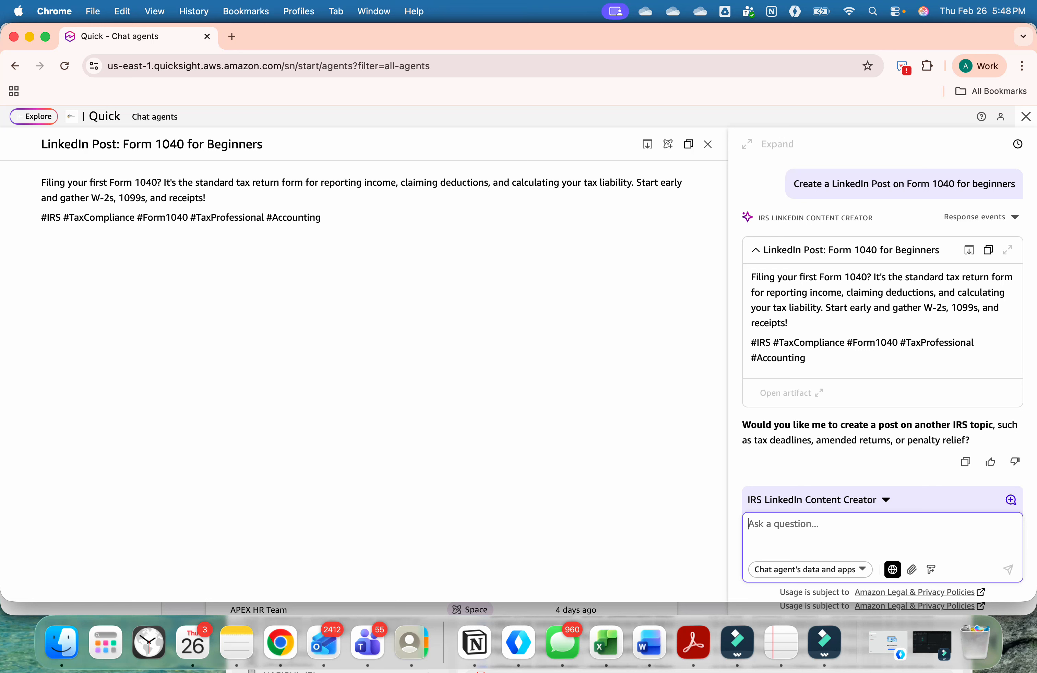
# Reuse the previous prompt, extended with "and explain about Form 1040 briefly", and send it to the agent
pyautogui.moveTo(793, 184); pyautogui.dragTo(1016, 184)
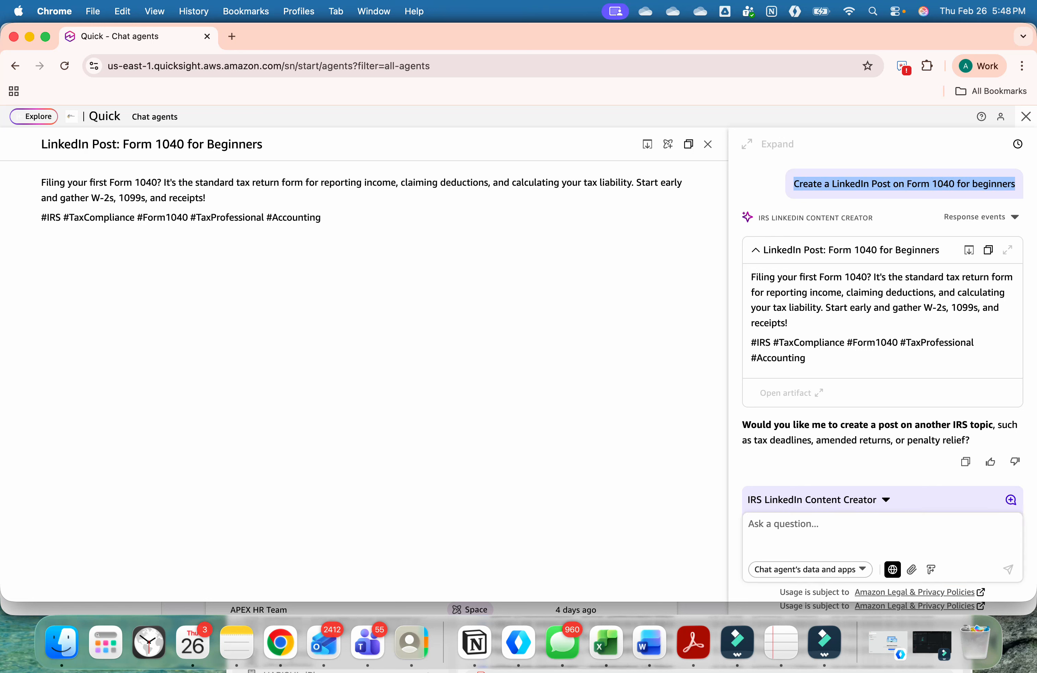
pyautogui.press('super+c')
pyautogui.click(857, 530)
pyautogui.press('super+v')
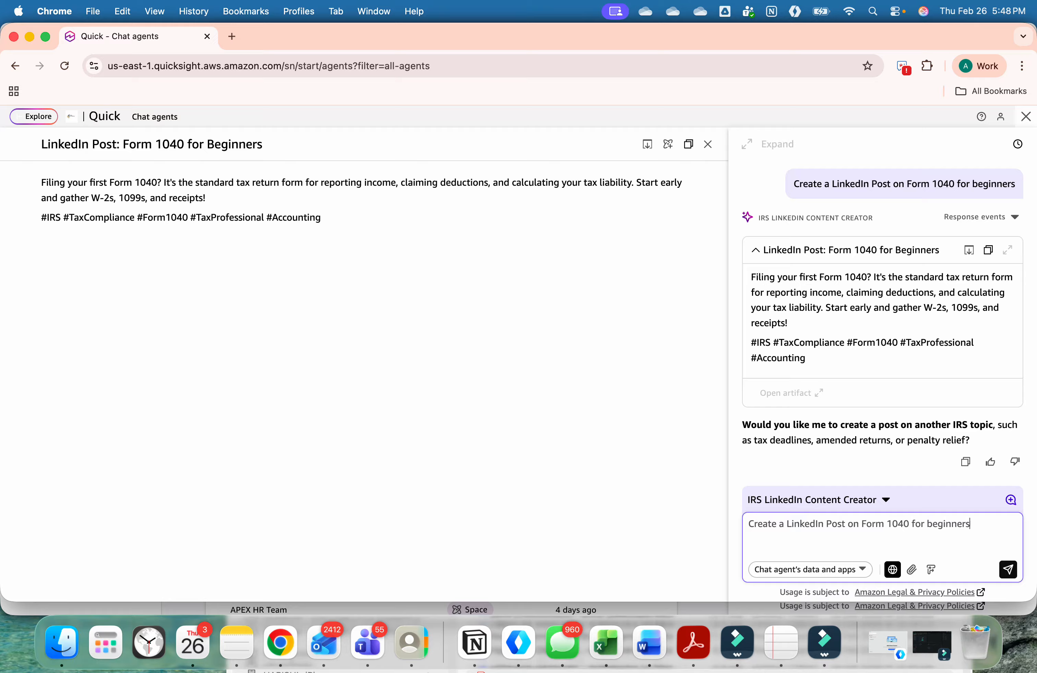
pyautogui.write('and explain about')
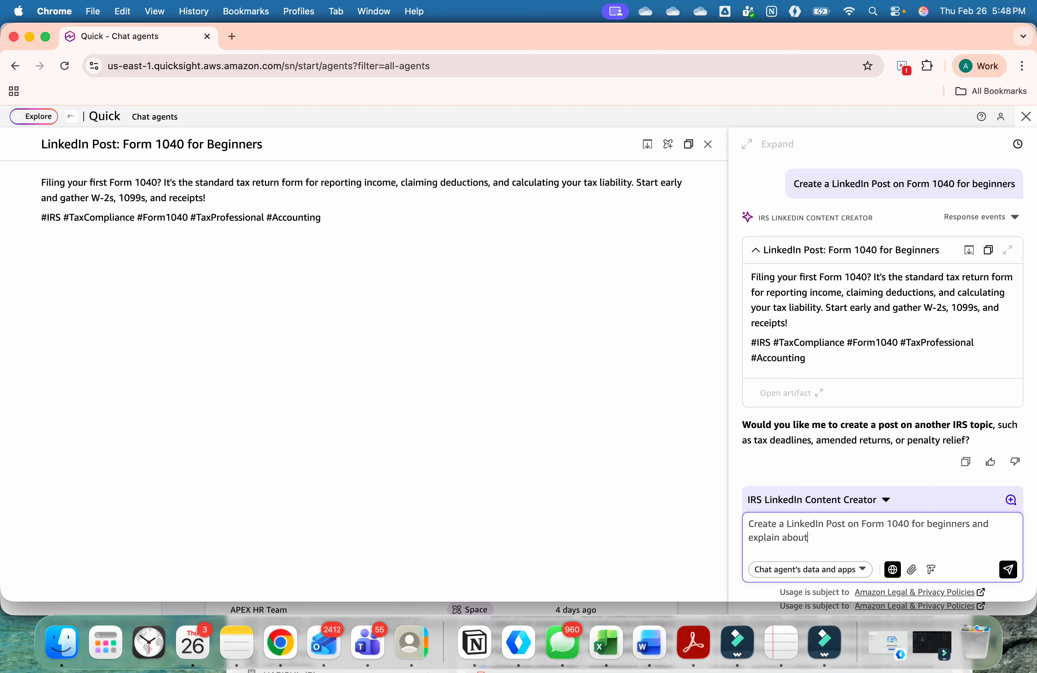
pyautogui.write(' Form 1040 briefly')
pyautogui.press('Return')
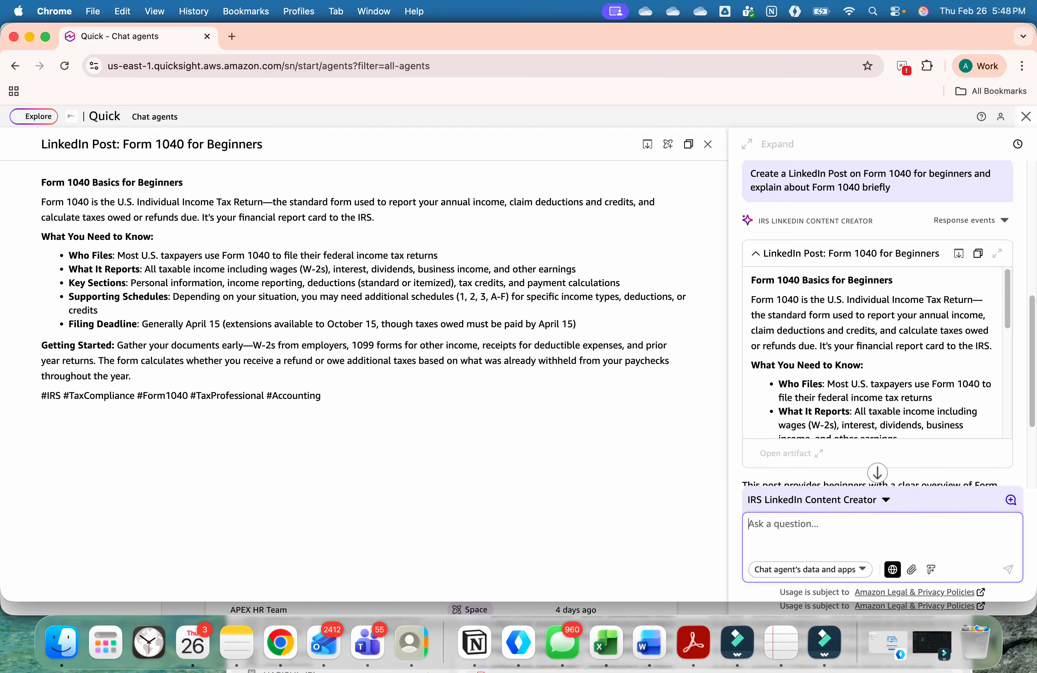
# Review the agent's response and its cited sources, and download the "LinkedIn Post: Form 1040 for Beginners" artifact
pyautogui.scroll(10, 905, 380)
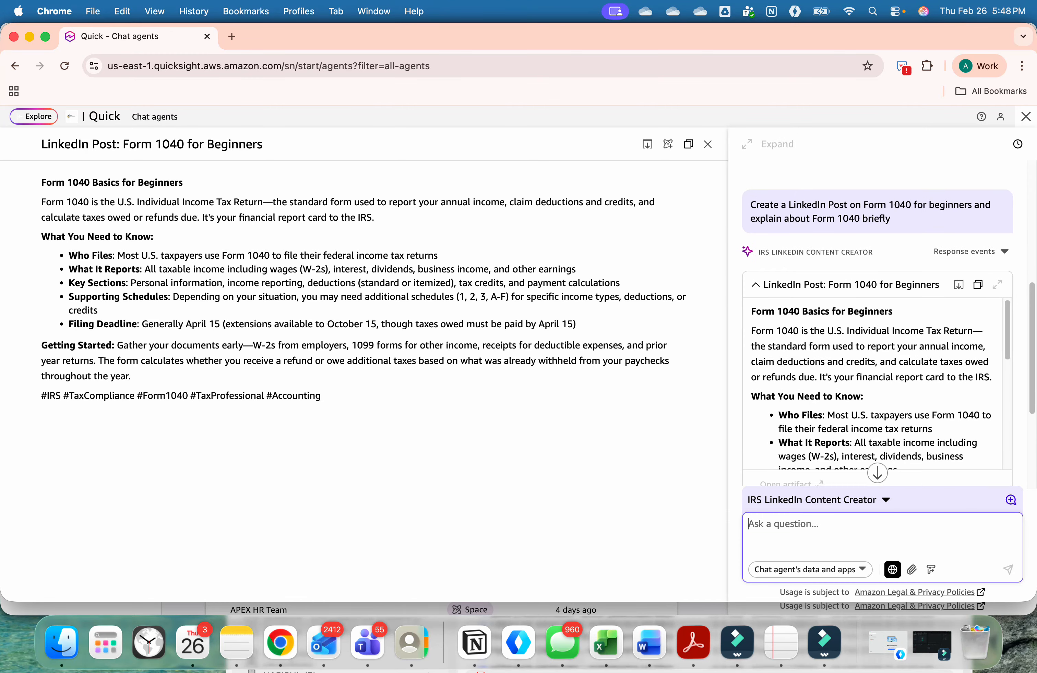
pyautogui.scroll(-10, 905, 381)
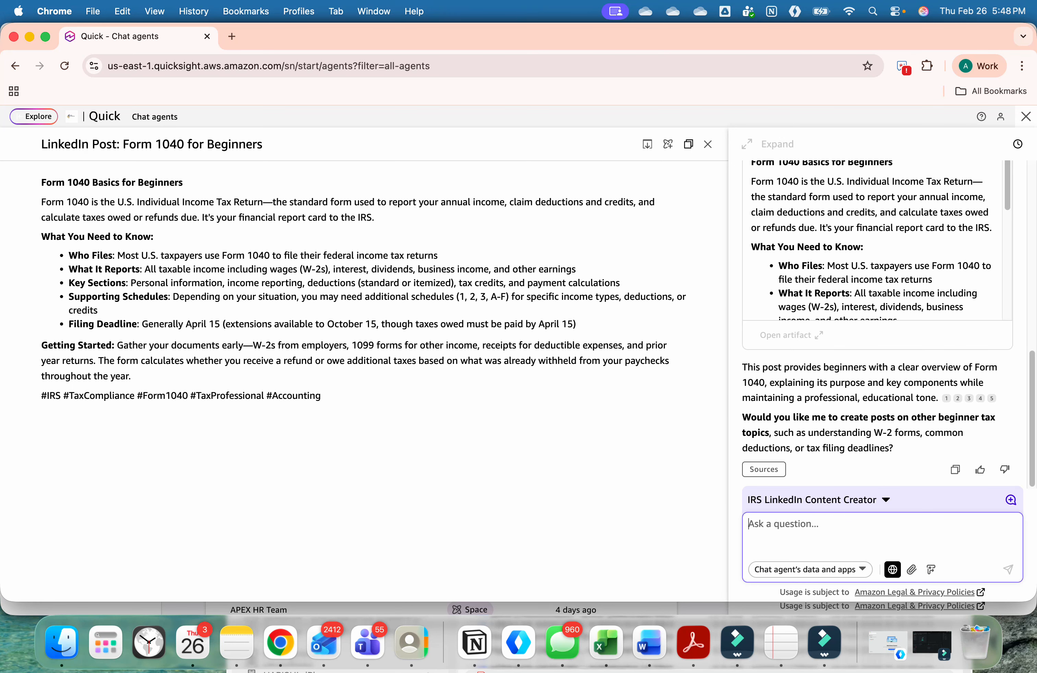
pyautogui.click(764, 469)
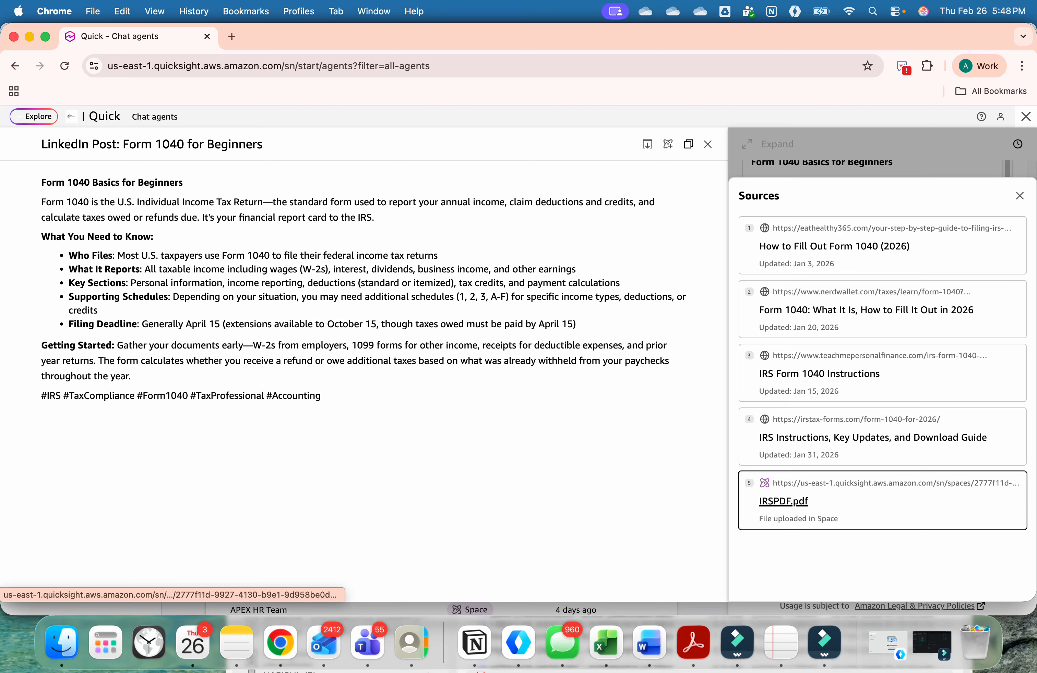
pyautogui.click(1020, 196)
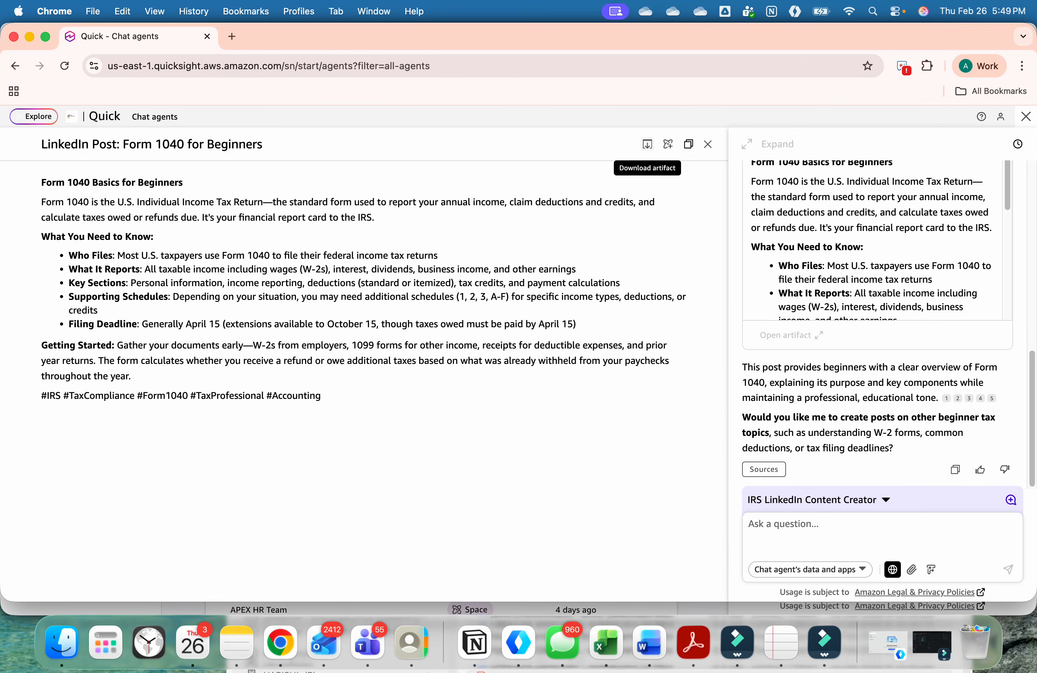
pyautogui.click(647, 145)
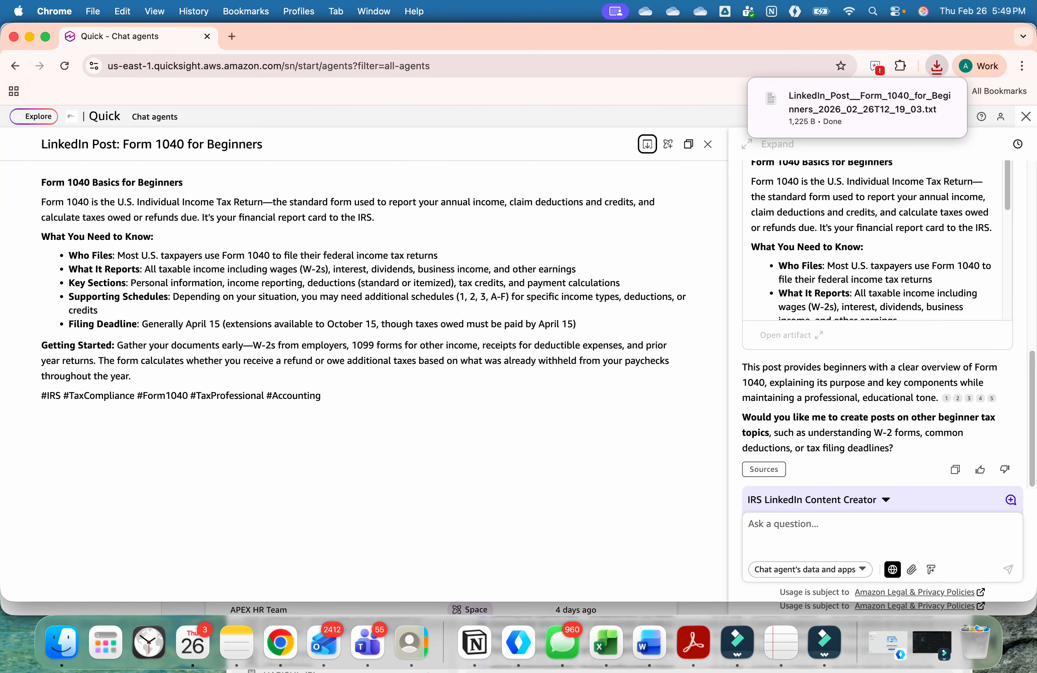